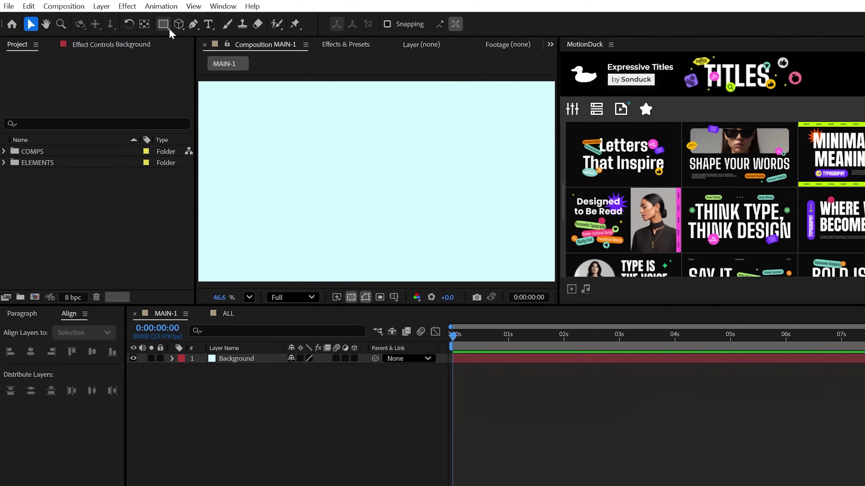
Step: Draw a large circle centred in the composition and change its fill to a radial gradient
{"action": "left_click_drag", "start_coordinate": [165, 24], "coordinate": [210, 53]}
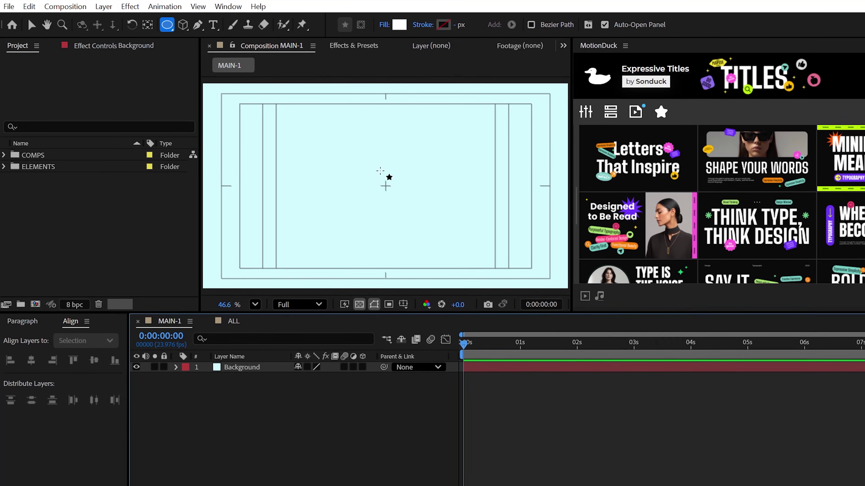
{"action": "left_click_drag", "start_coordinate": [384, 185], "coordinate": [441, 281]}
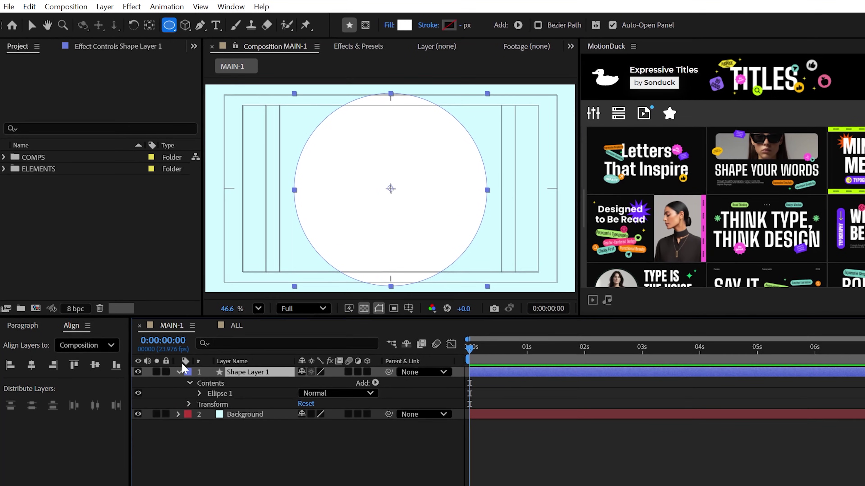
{"action": "left_click", "coordinate": [388, 24]}
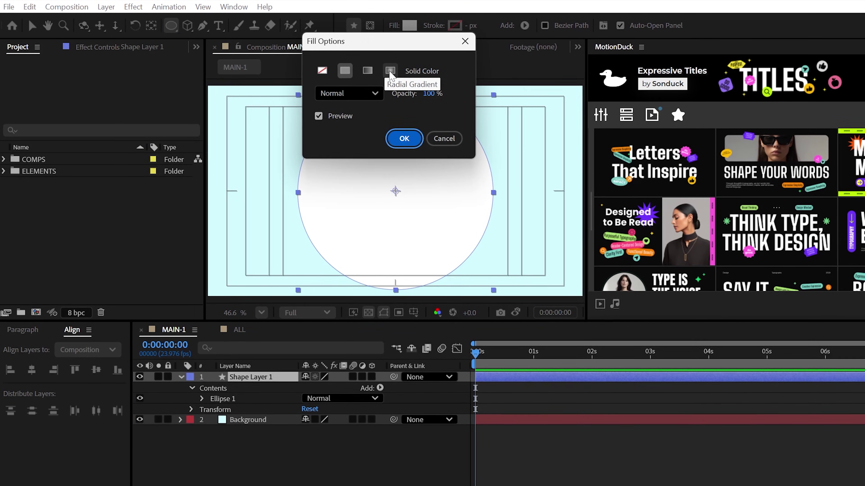
{"action": "left_click", "coordinate": [389, 70]}
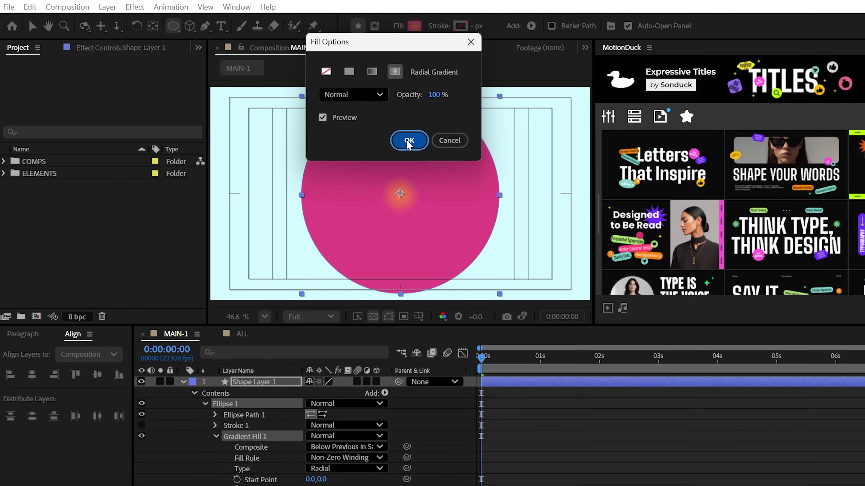
{"action": "left_click", "coordinate": [407, 140]}
Step: Set the gradient's first colour stop to yellow FFE743 and add two orange stops along the ramp, the outer one at 64.9%
{"action": "key", "text": "v"}
{"action": "left_click", "coordinate": [216, 440]}
{"action": "left_click", "coordinate": [217, 439]}
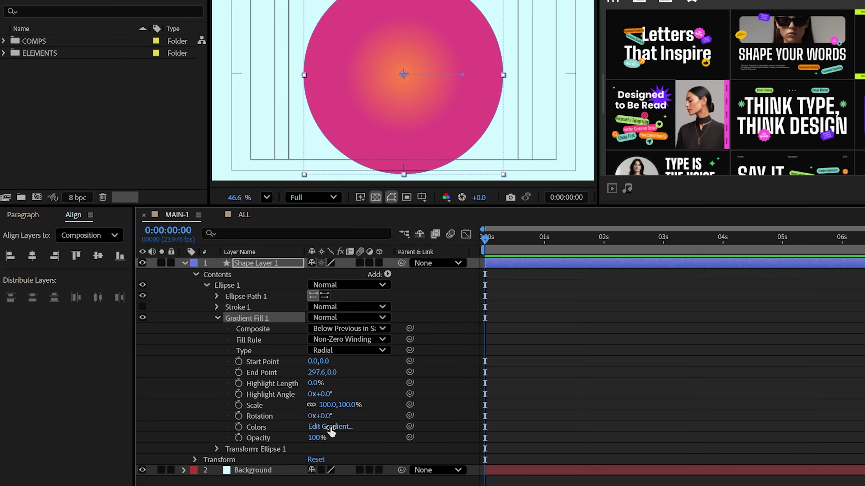
{"action": "left_click", "coordinate": [330, 427]}
{"action": "left_click_drag", "start_coordinate": [418, 271], "coordinate": [338, 158]}
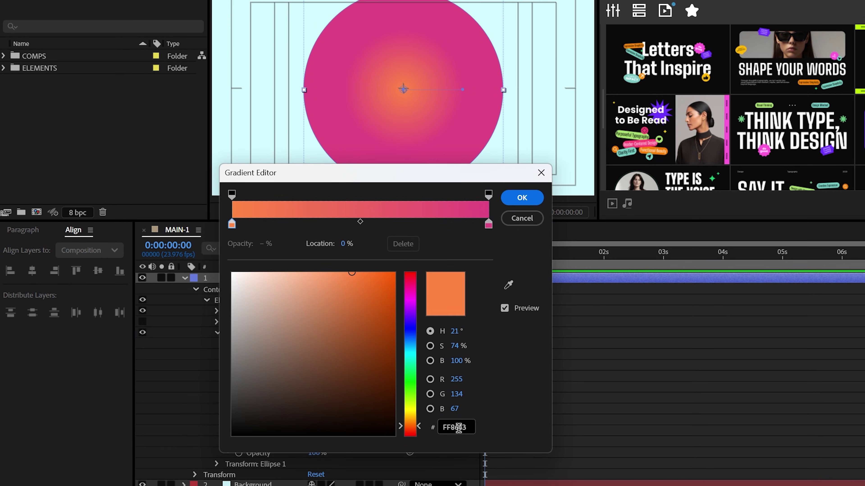
{"action": "left_click", "coordinate": [410, 413]}
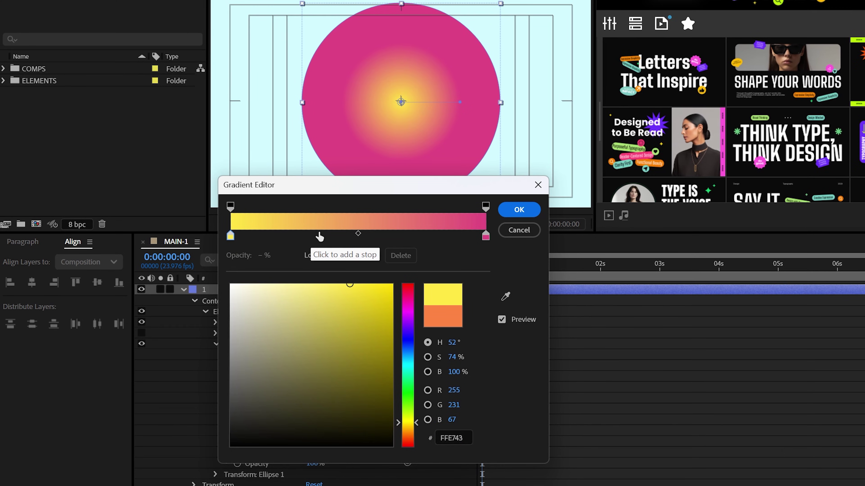
{"action": "left_click_drag", "start_coordinate": [406, 430], "coordinate": [406, 438]}
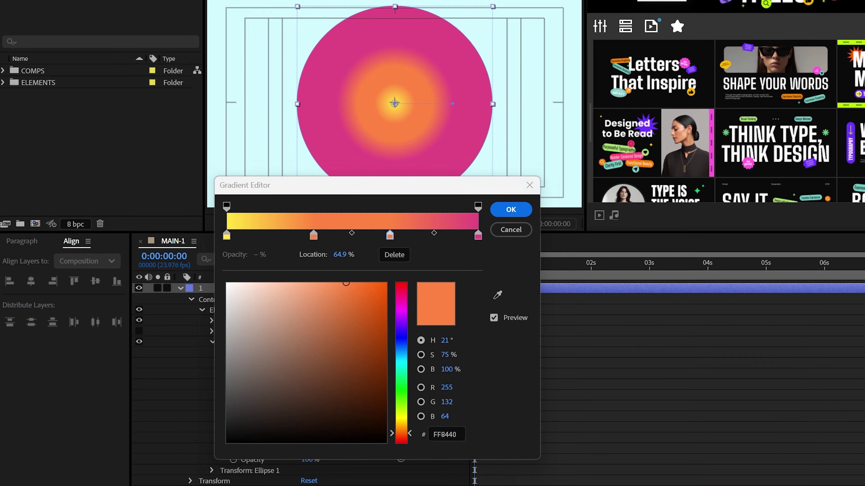
Step: Recolour the gradient stop at 64.9% to orange FF5E00 and the last stop to pink FF5C9B
{"action": "left_click", "coordinate": [401, 428]}
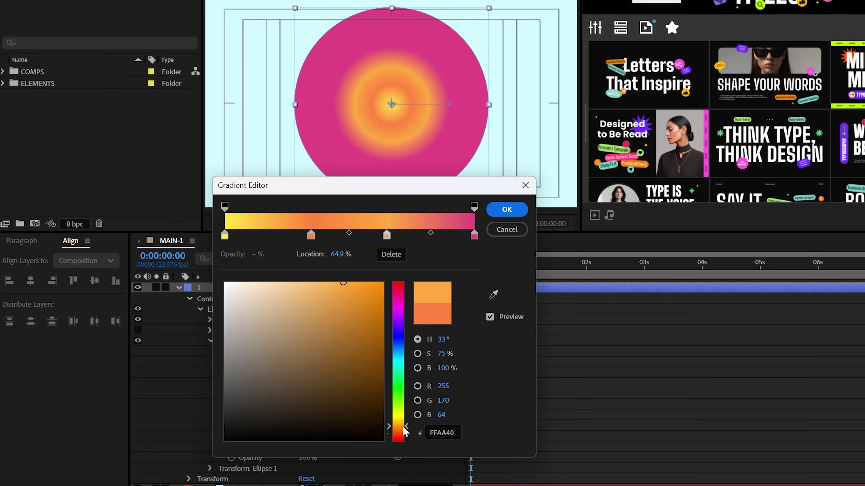
{"action": "left_click_drag", "start_coordinate": [430, 433], "coordinate": [492, 424]}
{"action": "type", "text": "FF5E00"}
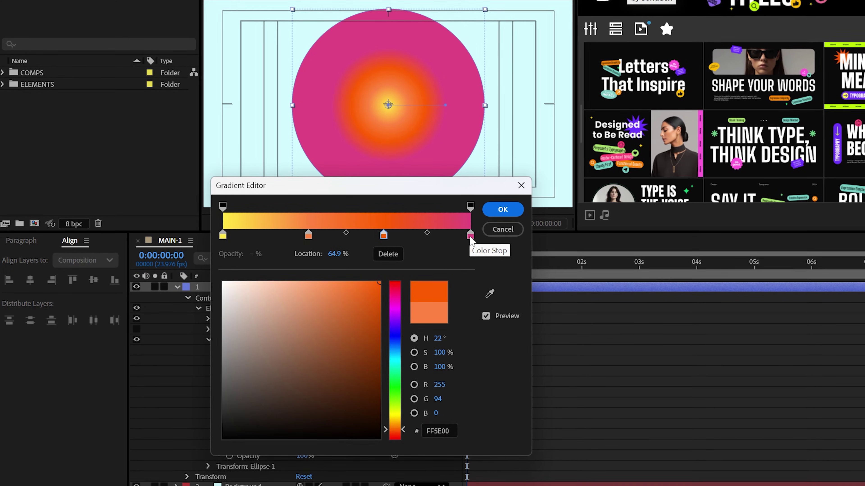
{"action": "left_click", "coordinate": [471, 236]}
{"action": "left_click_drag", "start_coordinate": [320, 278], "coordinate": [321, 279]}
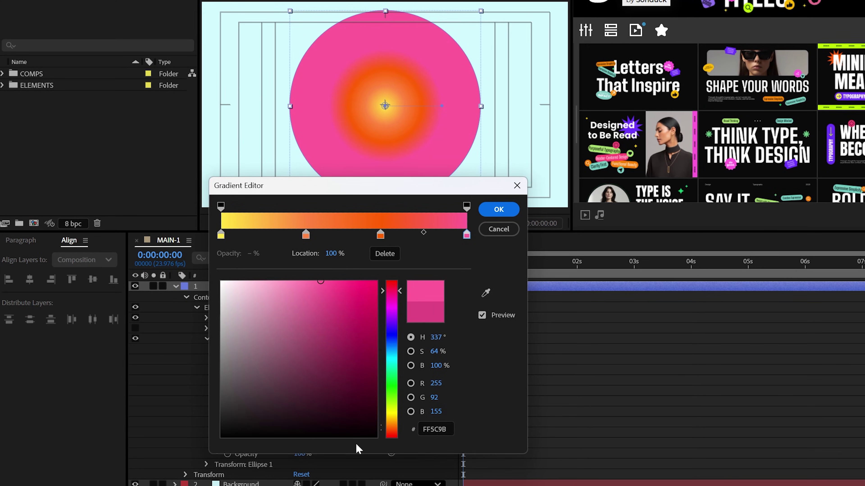
{"action": "left_click", "coordinate": [495, 210]}
Step: Stretch the gradient across the circle, with its start point at about -146, 0 and end point at about 503.8, 0
{"action": "left_click", "coordinate": [234, 337]}
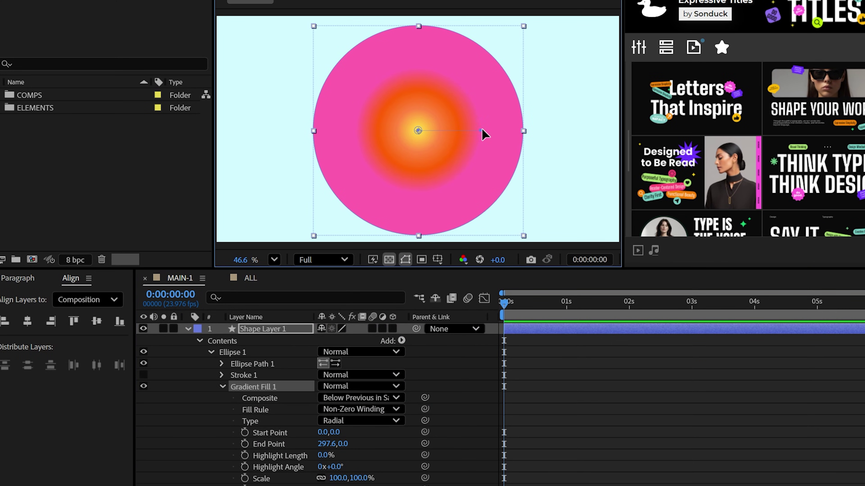
{"action": "left_click_drag", "start_coordinate": [482, 130], "coordinate": [506, 132]}
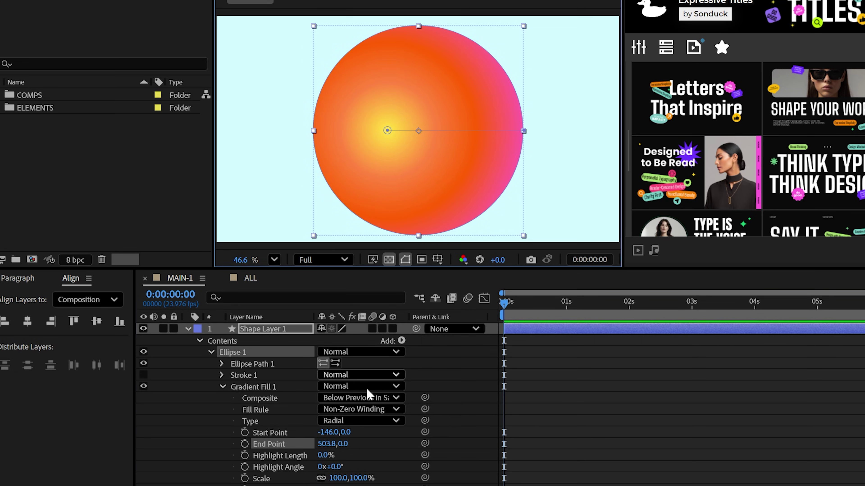
Step: Give the circle a visible pink FF0084 stroke with a width of 85
{"action": "left_click", "coordinate": [144, 374]}
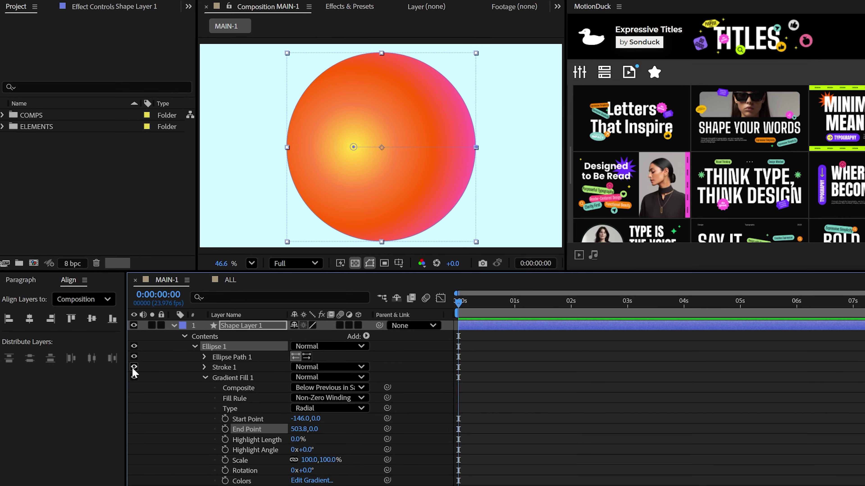
{"action": "left_click", "coordinate": [204, 368]}
{"action": "left_click", "coordinate": [296, 388]}
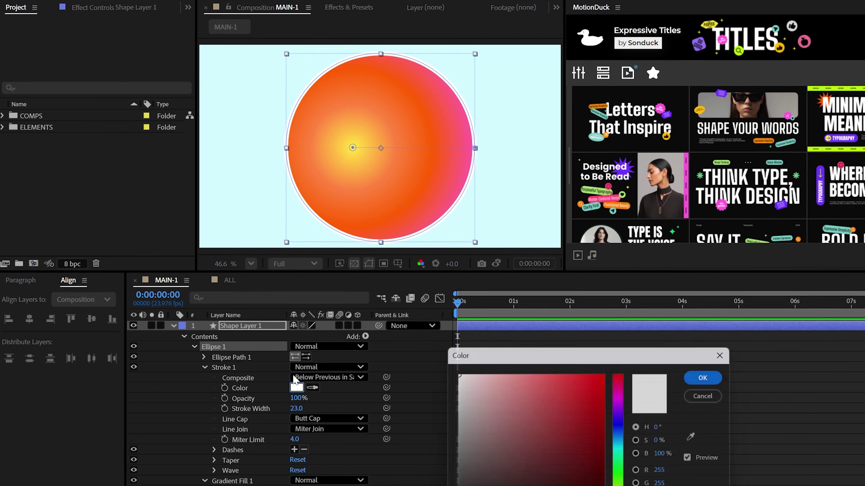
{"action": "left_click_drag", "start_coordinate": [507, 361], "coordinate": [218, 247]}
{"action": "left_click", "coordinate": [341, 300]}
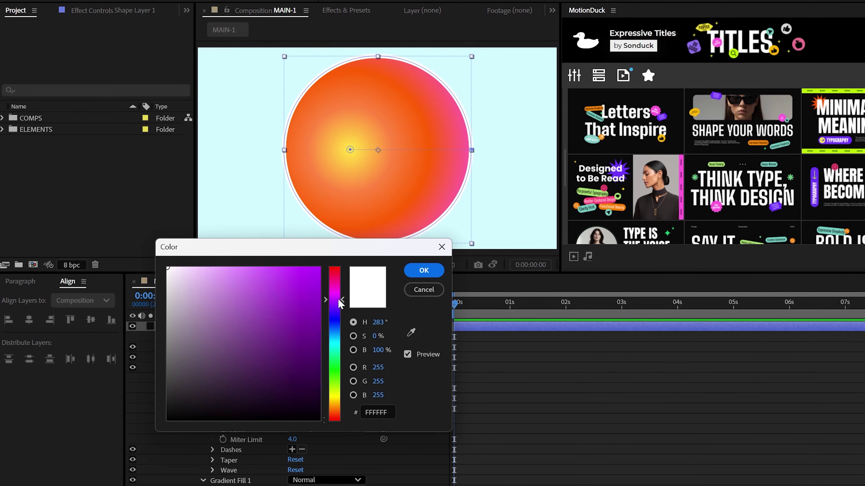
{"action": "mouse_move", "coordinate": [339, 300]}
{"action": "left_mouse_down"}
{"action": "mouse_move", "coordinate": [342, 282]}
{"action": "mouse_move", "coordinate": [318, 243]}
{"action": "left_mouse_up"}
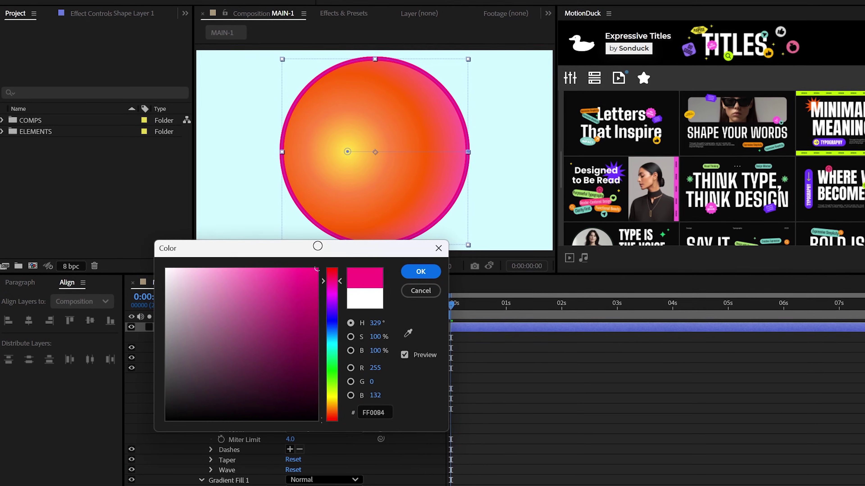
{"action": "left_click", "coordinate": [423, 270]}
{"action": "left_click_drag", "start_coordinate": [291, 409], "coordinate": [312, 409]}
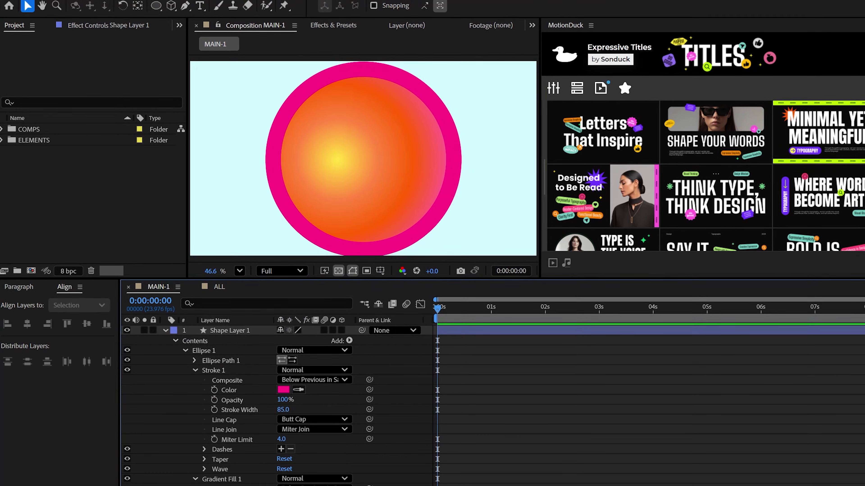
{"action": "left_click", "coordinate": [174, 341]}
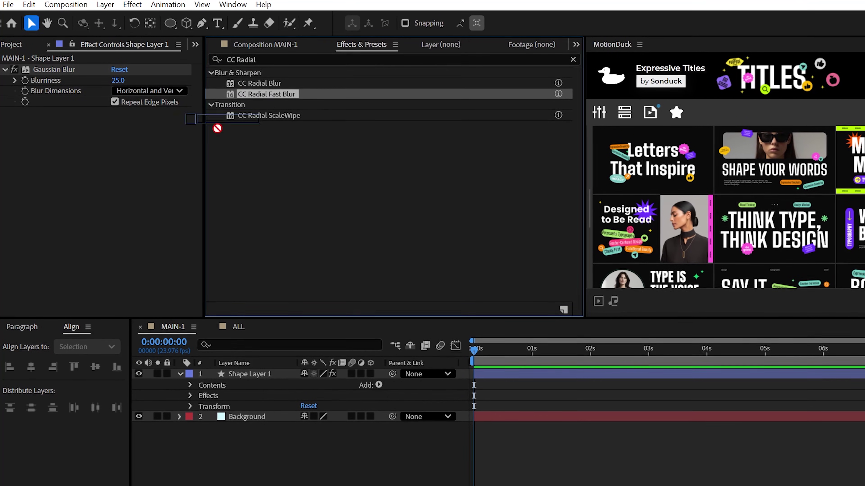
Step: Add CC Radial Fast Blur after the circle's Gaussian Blur, with Amount 91 driven by the expression wiggle(2,4)
{"action": "left_click_drag", "start_coordinate": [216, 127], "coordinate": [128, 146]}
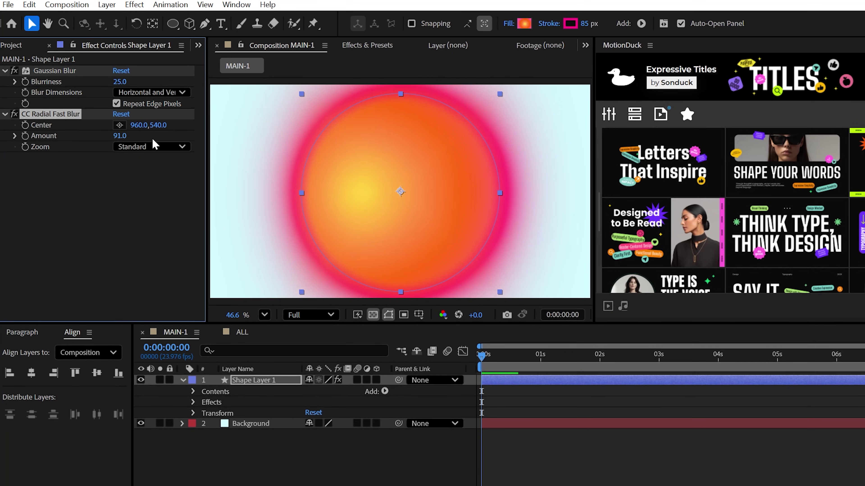
{"action": "left_click", "coordinate": [25, 136], "text": "alt"}
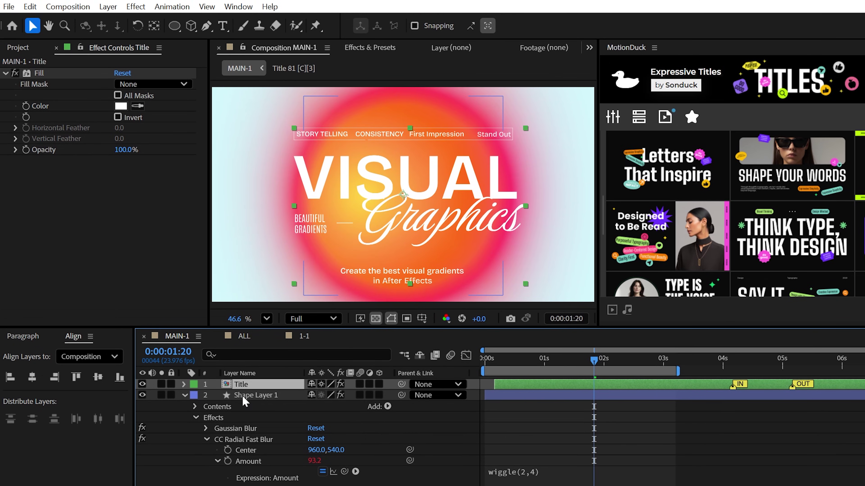
Step: Apply the Curves effect to Shape Layer 1 and raise the black point of the RGB curve slightly
{"action": "left_click", "coordinate": [243, 396]}
{"action": "left_click", "coordinate": [361, 49]}
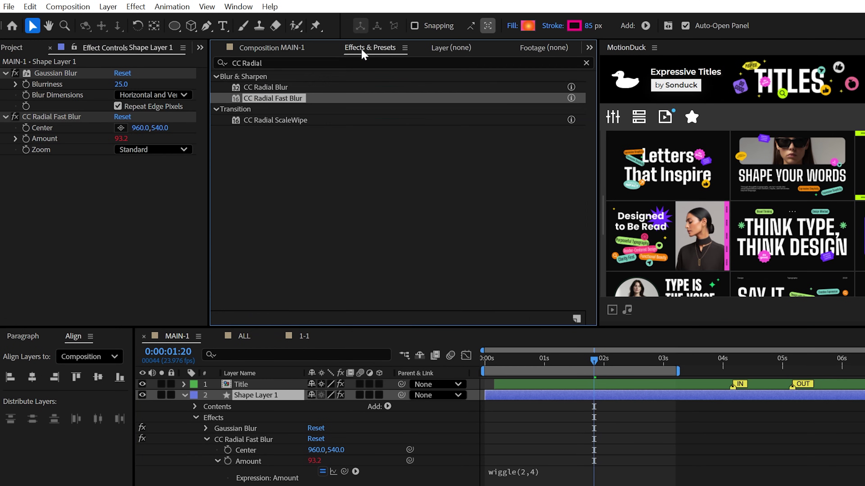
{"action": "left_click_drag", "start_coordinate": [261, 63], "coordinate": [223, 63]}
{"action": "type", "text": "Curves"}
{"action": "left_click", "coordinate": [272, 119]}
{"action": "double_click", "coordinate": [275, 122]}
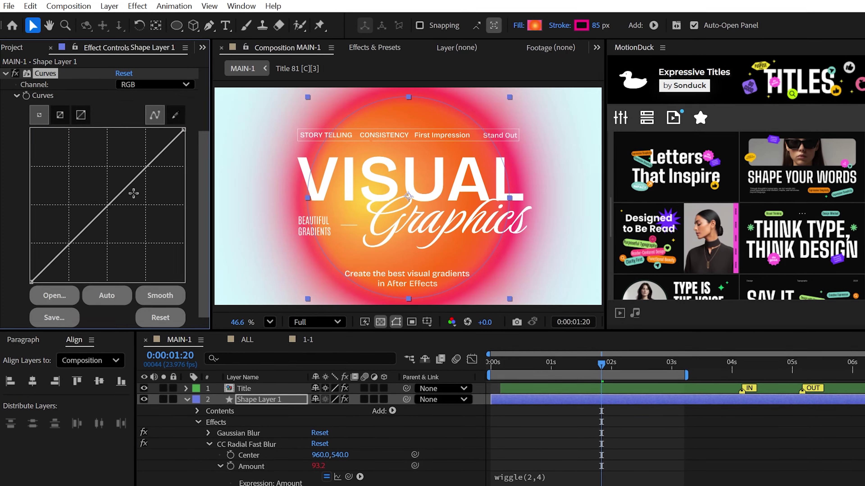
{"action": "left_click_drag", "start_coordinate": [31, 280], "coordinate": [30, 262]}
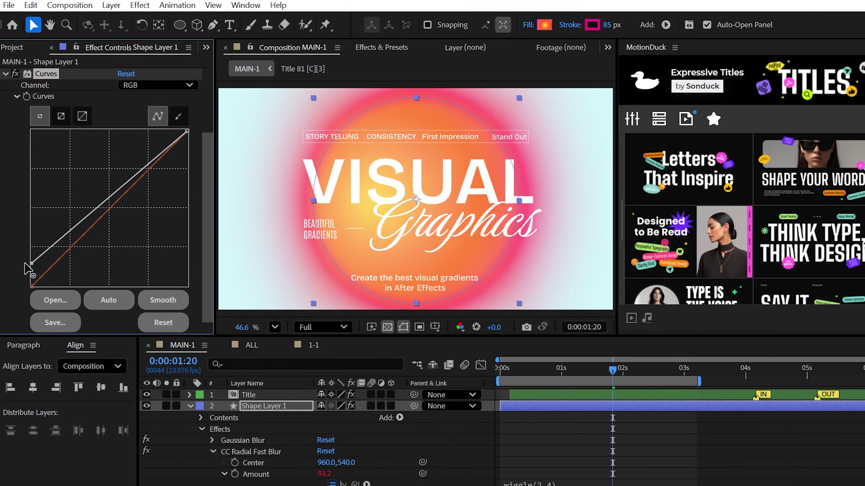
Step: Hide the Title layer so only the gradient circle and background show
{"action": "left_click", "coordinate": [146, 416]}
{"action": "left_click", "coordinate": [148, 399]}
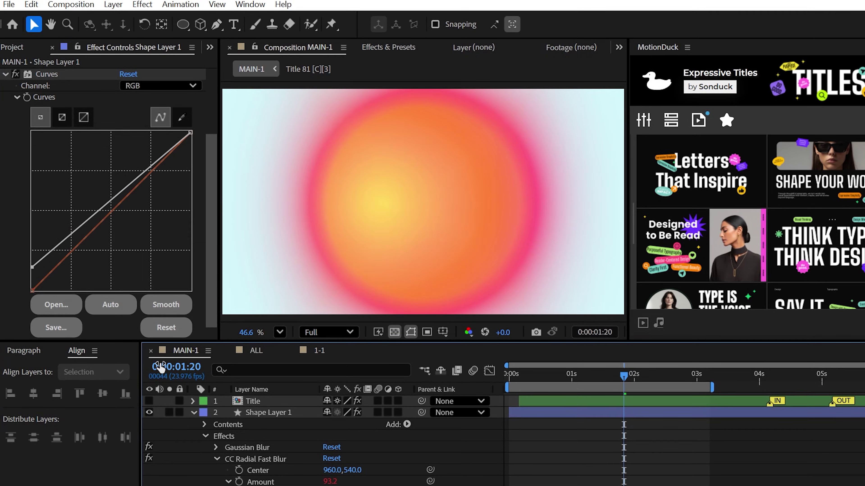
Step: Create a new full-frame solid in pale cyan D6F7FD, sampled to match the background
{"action": "right_click", "coordinate": [176, 291]}
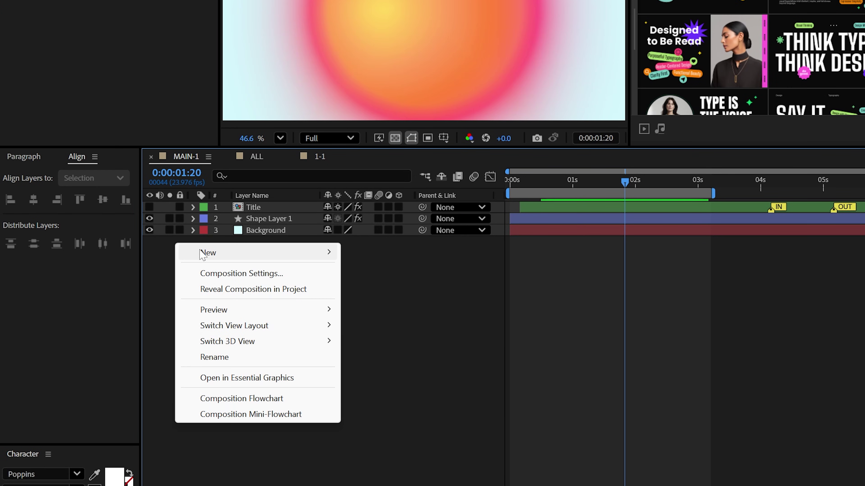
{"action": "mouse_move", "coordinate": [202, 254]}
{"action": "left_click", "coordinate": [383, 288]}
{"action": "left_click_drag", "start_coordinate": [527, 205], "coordinate": [342, 44]}
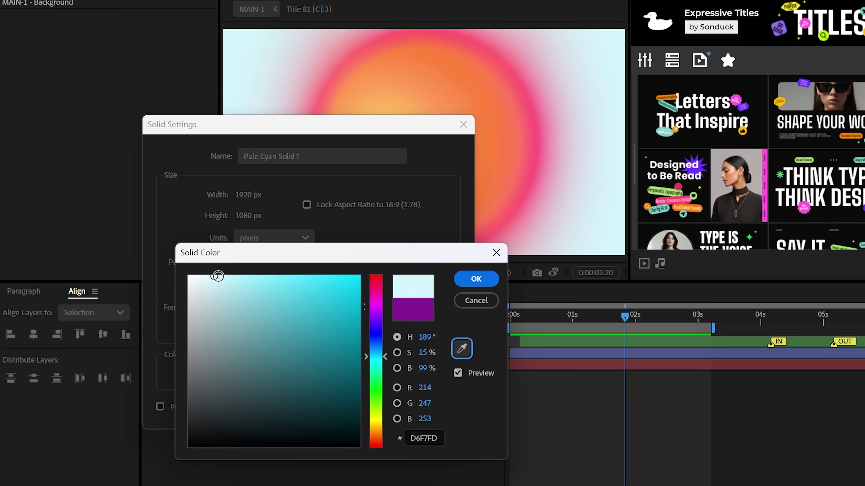
{"action": "left_click", "coordinate": [476, 279]}
{"action": "left_click", "coordinate": [394, 405]}
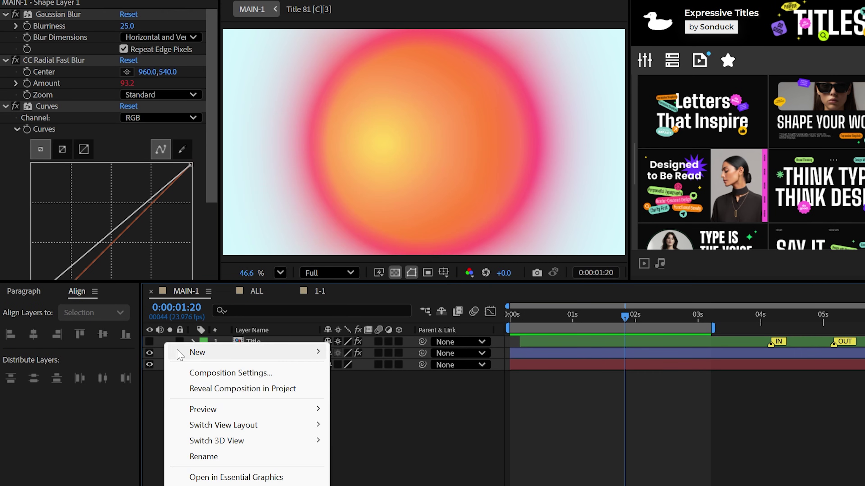
Step: Add an adjustment layer above all other layers and apply the Noise effect to it
{"action": "mouse_move", "coordinate": [178, 351]}
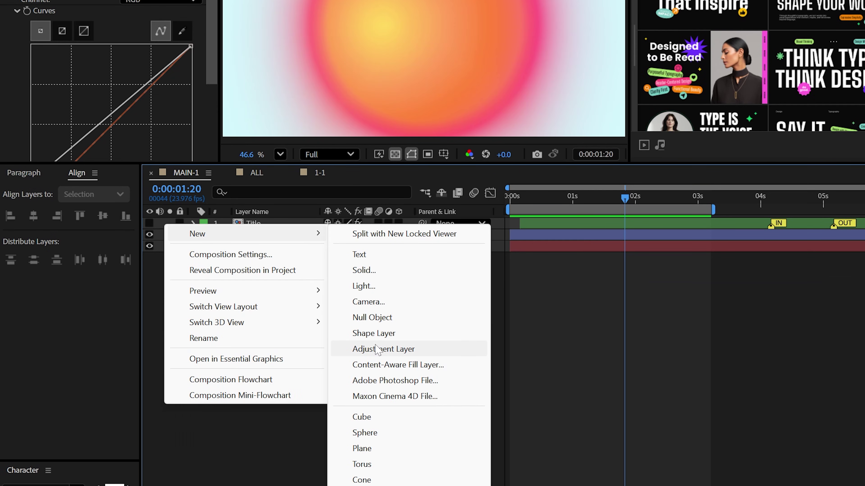
{"action": "left_click", "coordinate": [371, 415]}
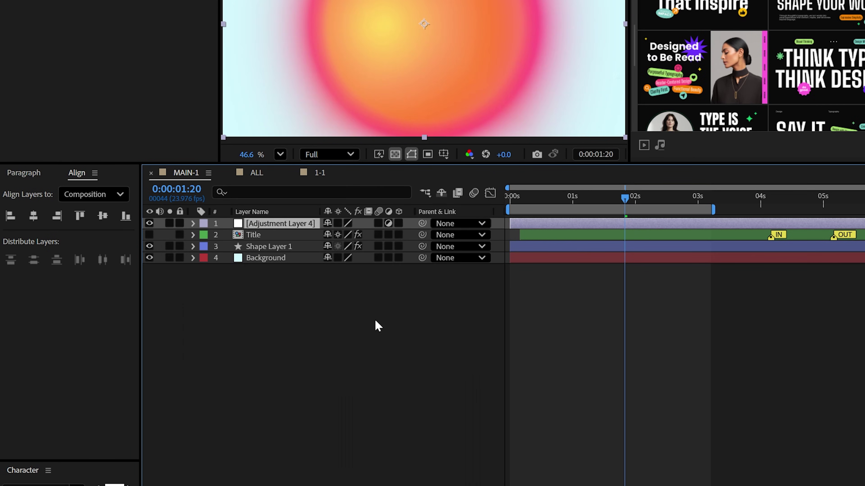
{"action": "left_click", "coordinate": [384, 48]}
{"action": "left_click", "coordinate": [300, 64]}
{"action": "type", "text": "Noise"}
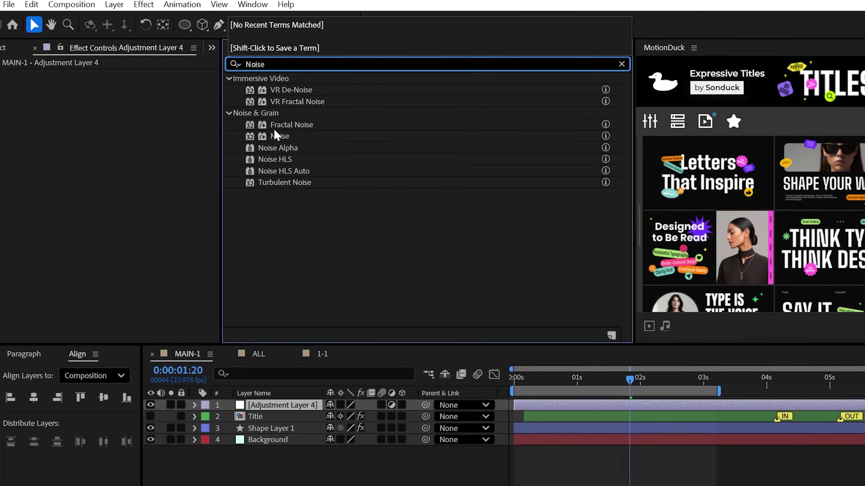
{"action": "left_click_drag", "start_coordinate": [277, 136], "coordinate": [289, 406]}
{"action": "left_click", "coordinate": [125, 100]}
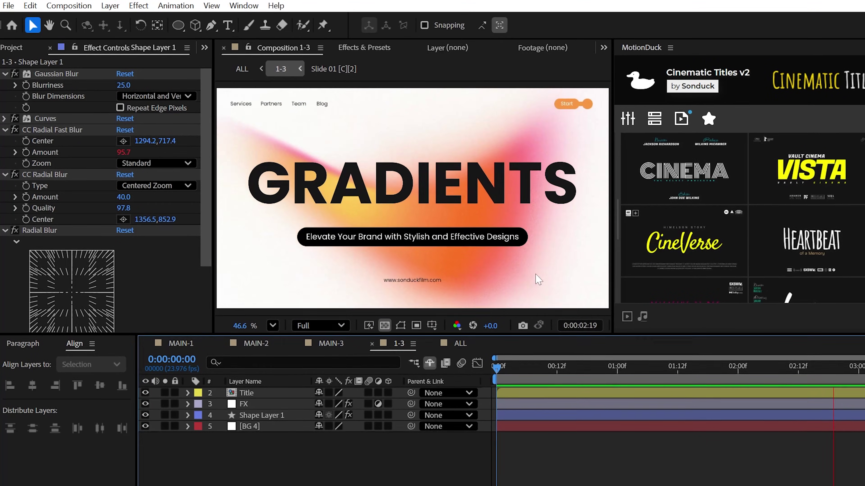
Step: In the MAIN-3 composition, convert Ellipse Path 1 of Shape Layer 1 to a Bezier path
{"action": "left_click", "coordinate": [332, 343]}
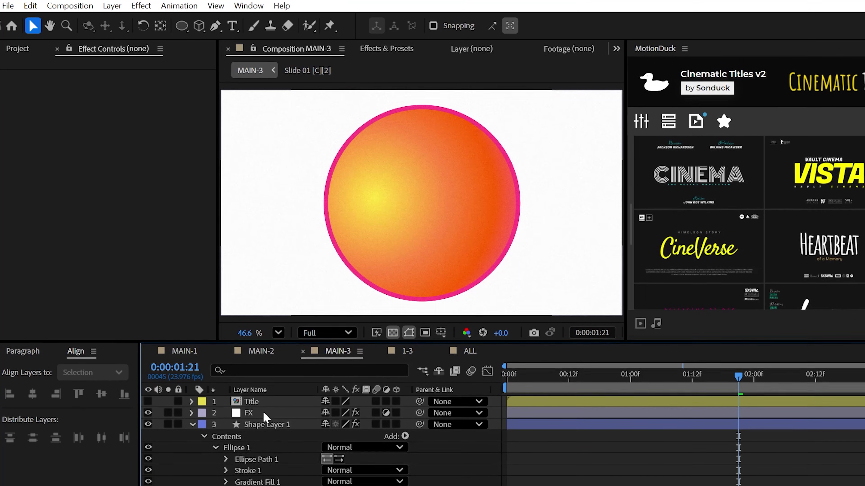
{"action": "left_click", "coordinate": [265, 422]}
{"action": "mouse_move", "coordinate": [612, 26]}
{"action": "left_mouse_down"}
{"action": "mouse_move", "coordinate": [651, 33]}
{"action": "mouse_move", "coordinate": [598, 31]}
{"action": "left_mouse_up"}
{"action": "left_click", "coordinate": [240, 400]}
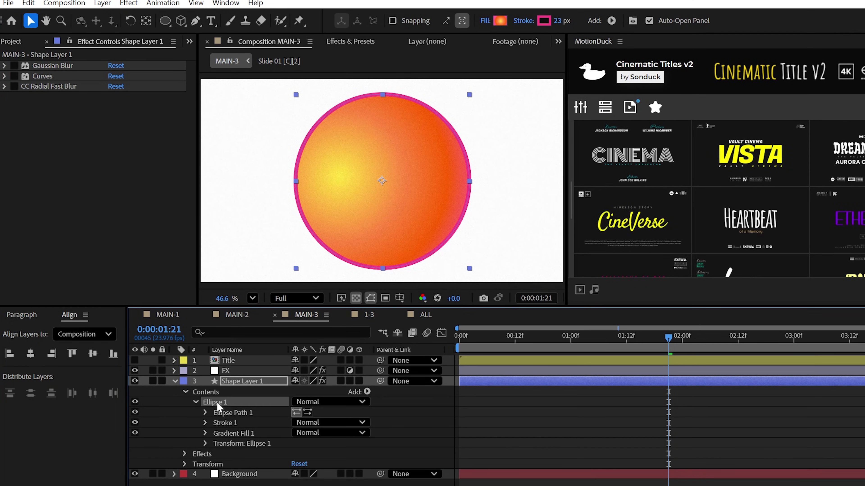
{"action": "left_click", "coordinate": [233, 412]}
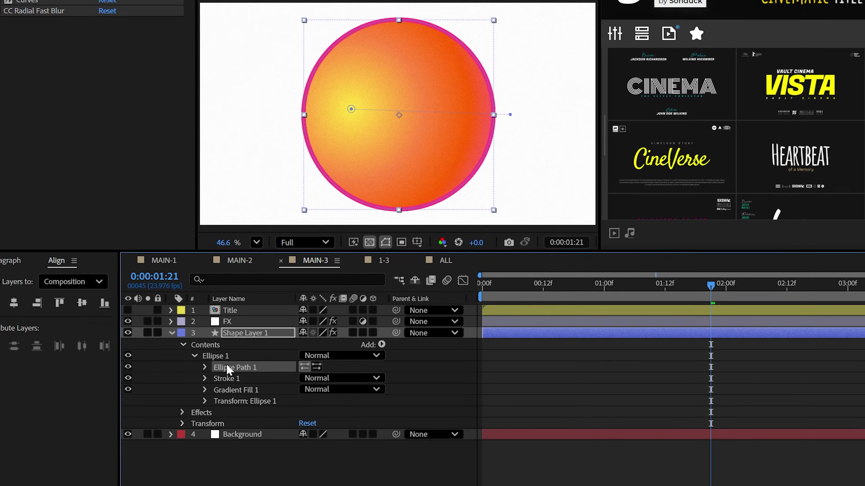
{"action": "right_click", "coordinate": [234, 413]}
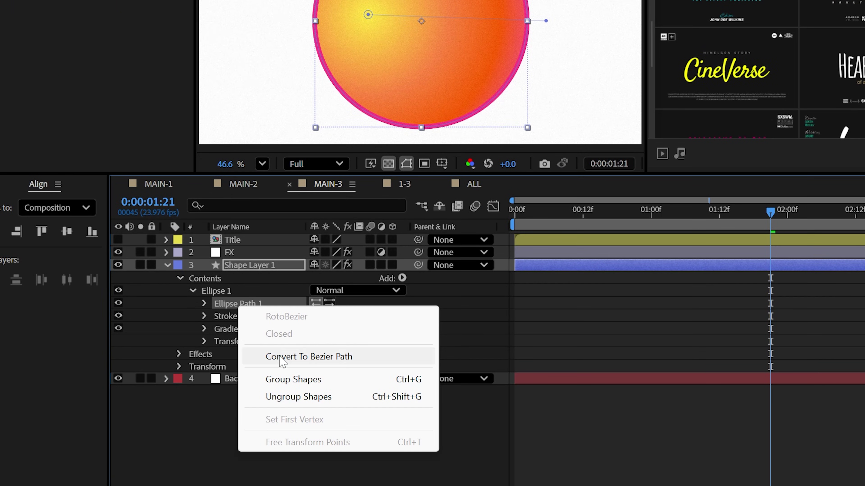
{"action": "left_click", "coordinate": [280, 357]}
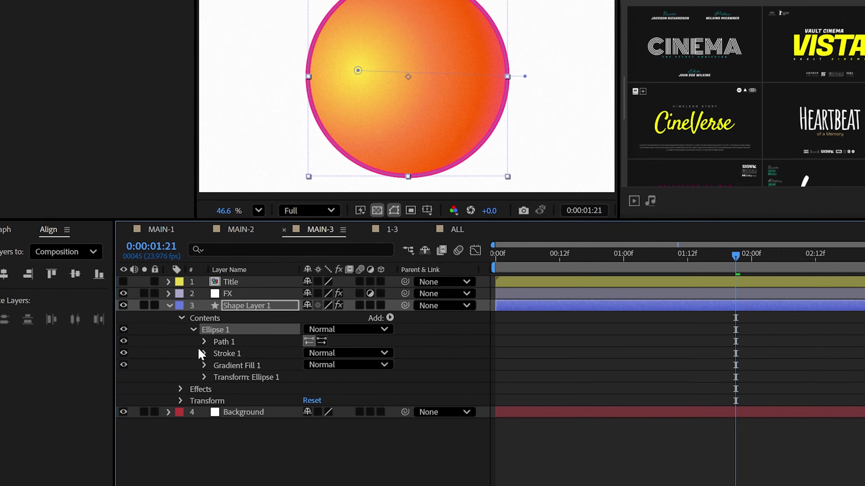
Step: Reshape the circle's path into a crescent by lowering its top vertex to the middle, raising the right vertex and moving the left vertex outward
{"action": "left_click", "coordinate": [204, 341]}
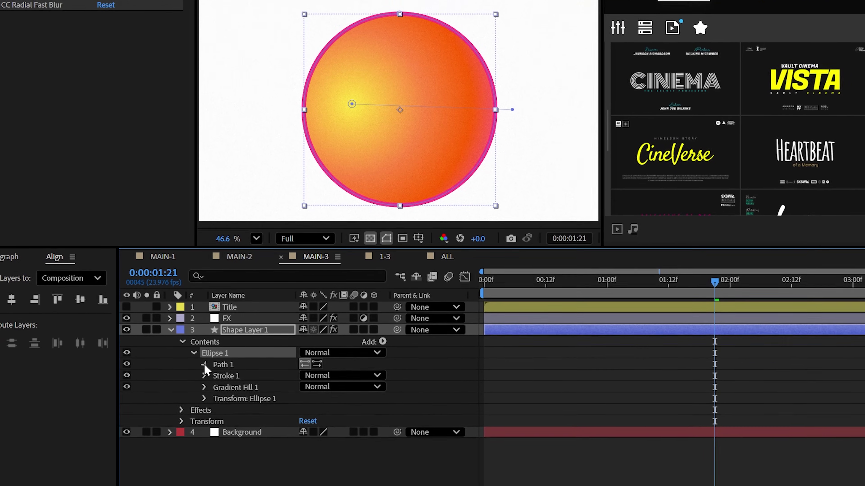
{"action": "left_click", "coordinate": [242, 354]}
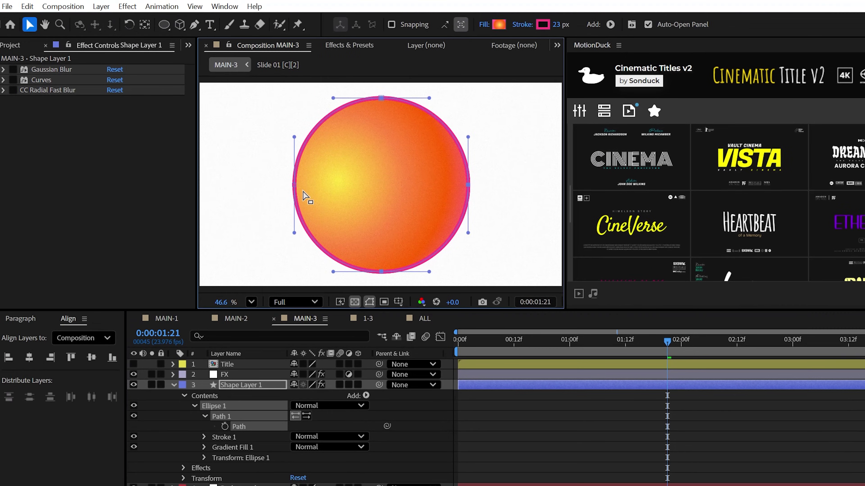
{"action": "left_click_drag", "start_coordinate": [294, 184], "coordinate": [312, 221]}
{"action": "left_click_drag", "start_coordinate": [381, 98], "coordinate": [381, 203]}
{"action": "left_click_drag", "start_coordinate": [467, 185], "coordinate": [480, 148]}
{"action": "left_click_drag", "start_coordinate": [312, 220], "coordinate": [280, 180]}
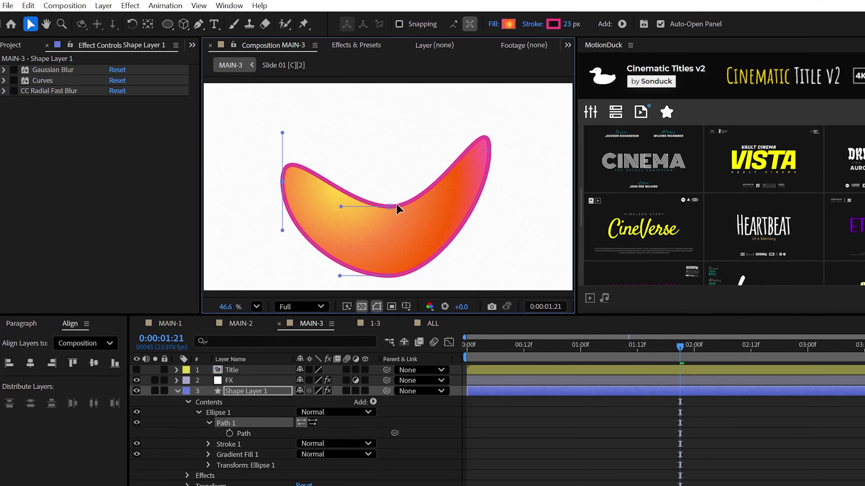
{"action": "left_click_drag", "start_coordinate": [388, 206], "coordinate": [379, 210]}
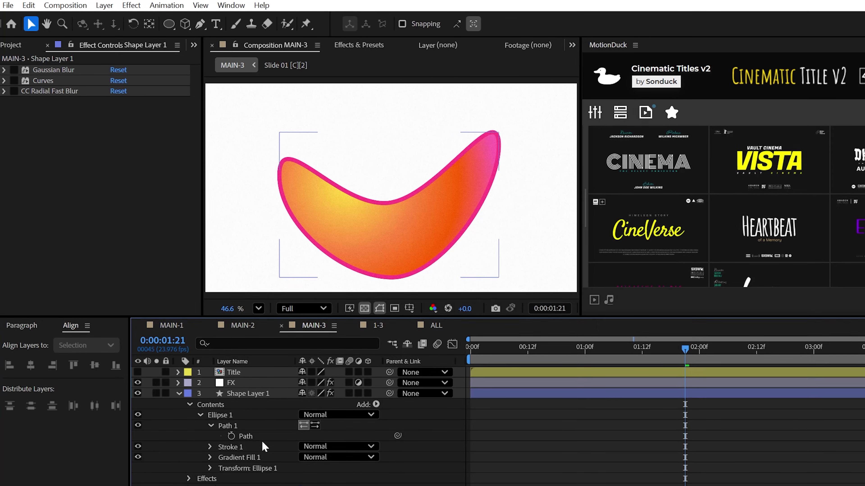
Step: Shift the bottom vertex of the crescent path to the right to make the shape asymmetrical
{"action": "left_click", "coordinate": [243, 432]}
{"action": "left_click_drag", "start_coordinate": [393, 277], "coordinate": [446, 272]}
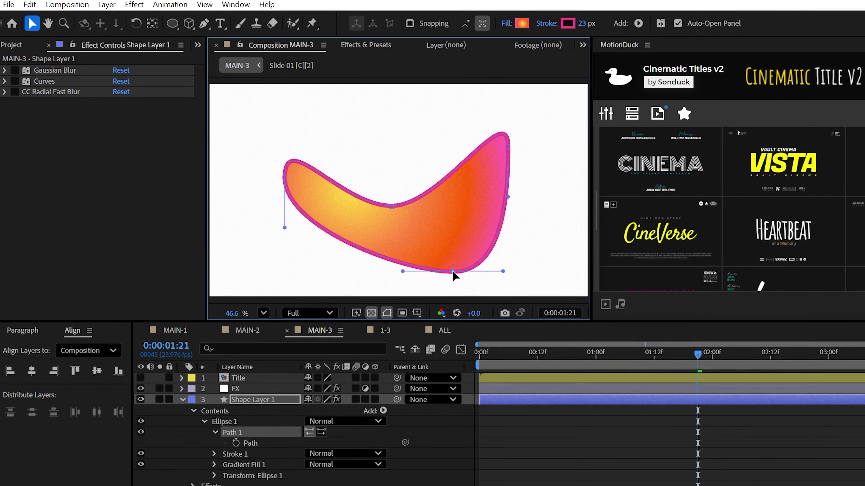
{"action": "left_click", "coordinate": [483, 285]}
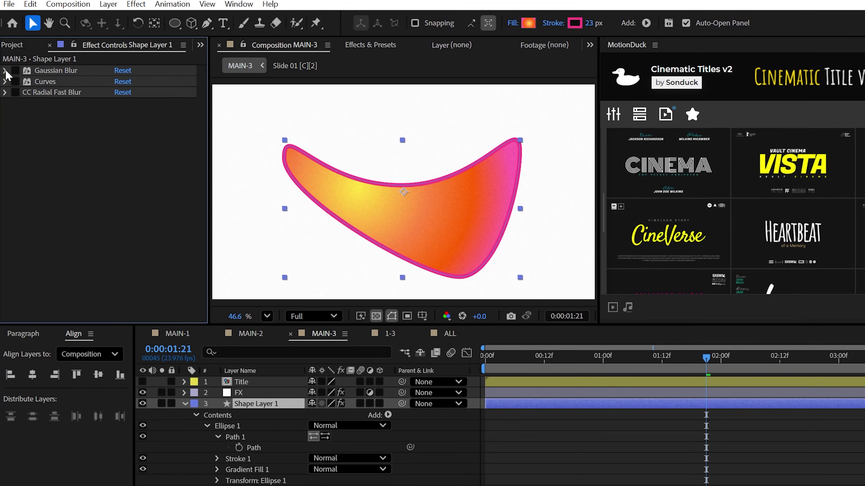
Step: Enable the Gaussian Blur and Curves effects on Shape Layer 1
{"action": "left_click", "coordinate": [4, 71]}
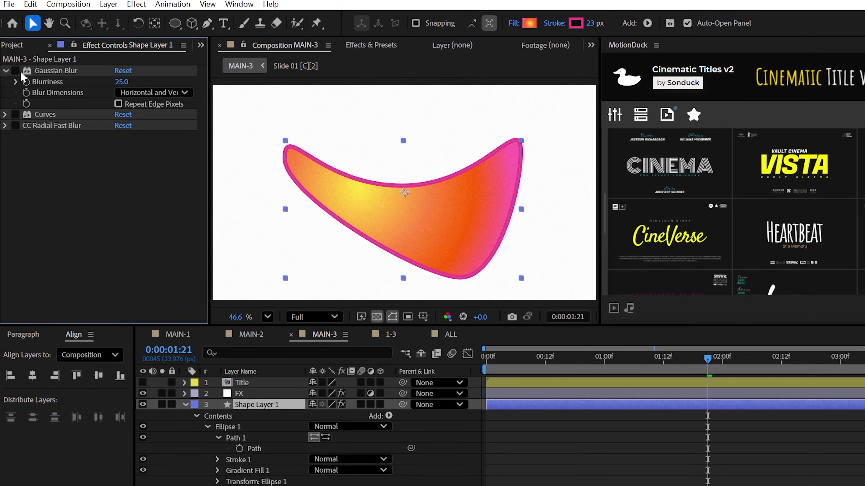
{"action": "left_click", "coordinate": [15, 70]}
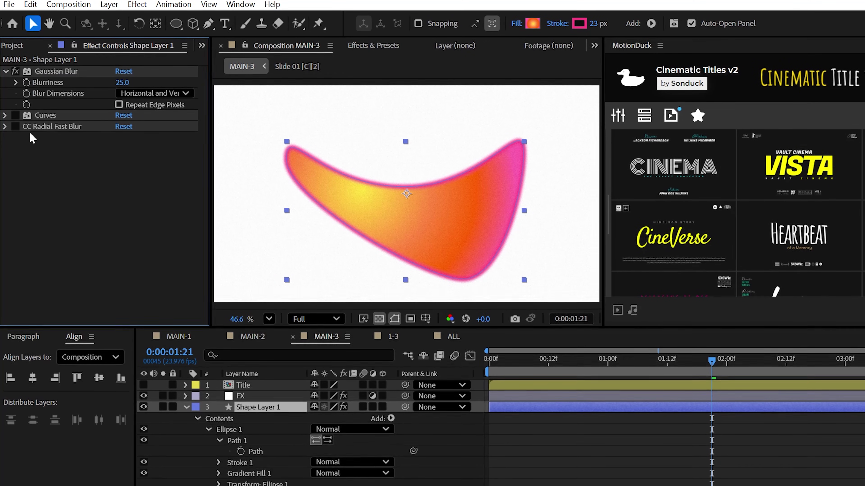
{"action": "left_click", "coordinate": [5, 115]}
{"action": "left_click", "coordinate": [15, 116]}
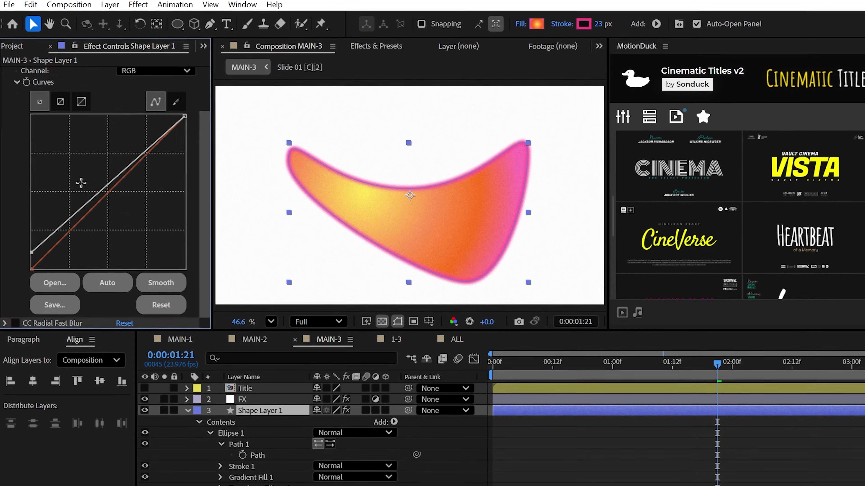
{"action": "scroll", "coordinate": [81, 183], "scroll_direction": "up", "scroll_amount": 1}
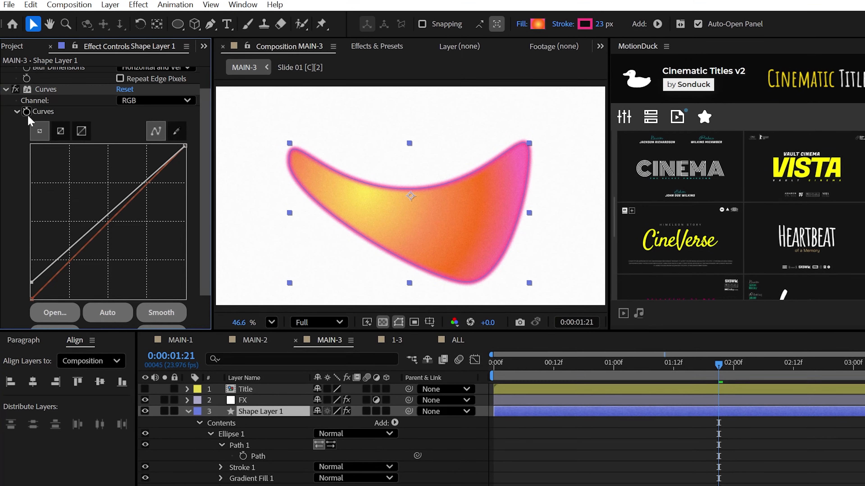
{"action": "left_click", "coordinate": [5, 89]}
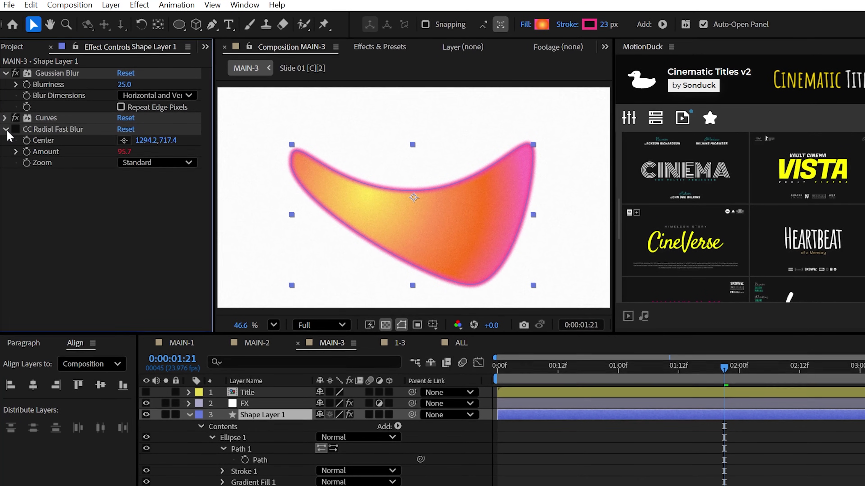
Step: Enable CC Radial Fast Blur on Shape Layer 1 and move its center to about 1312.2, 717.3
{"action": "left_click", "coordinate": [14, 130]}
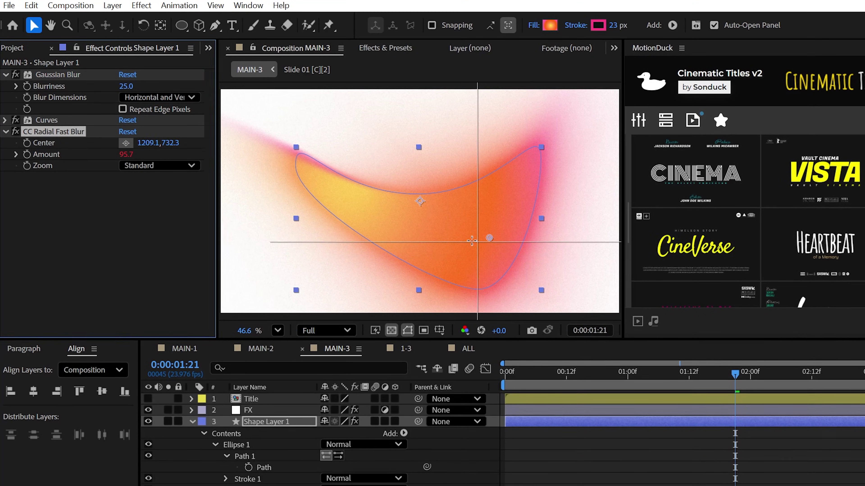
{"action": "left_click_drag", "start_coordinate": [472, 240], "coordinate": [496, 239]}
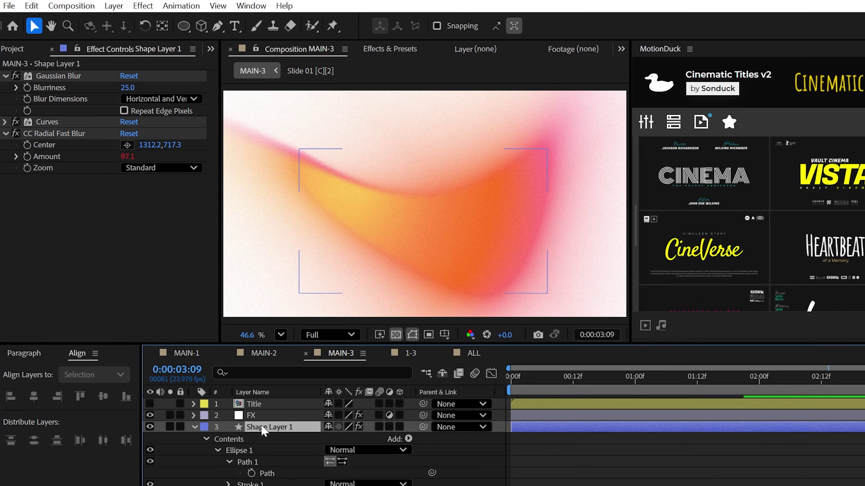
Step: Apply CC Radial Blur to Shape Layer 1 with the Centered Zoom type and an amount of 85
{"action": "left_click", "coordinate": [383, 51]}
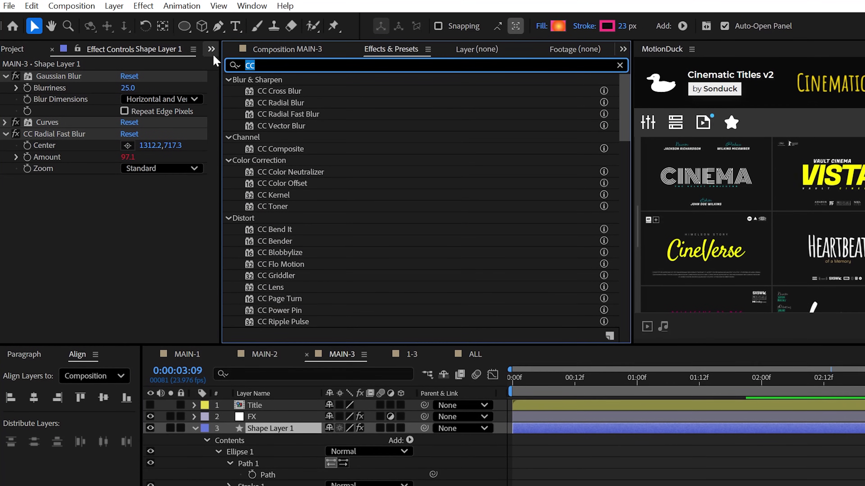
{"action": "type", "text": "CC Radial"}
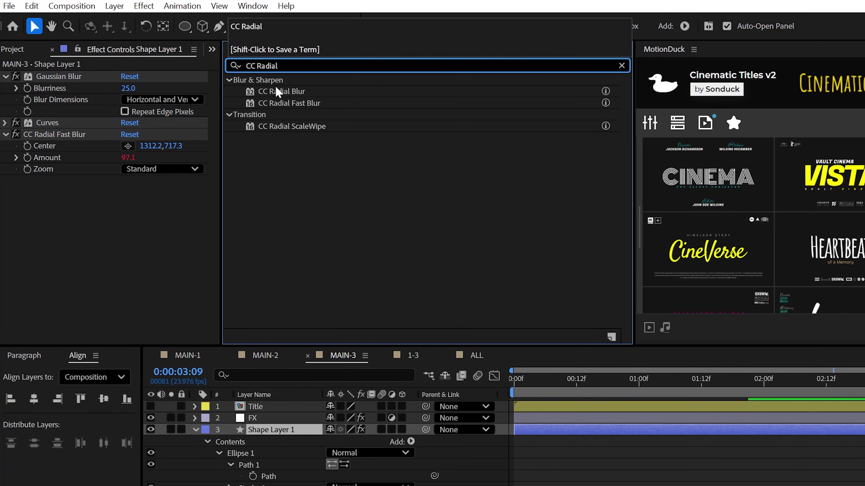
{"action": "left_click_drag", "start_coordinate": [109, 213], "coordinate": [138, 199]}
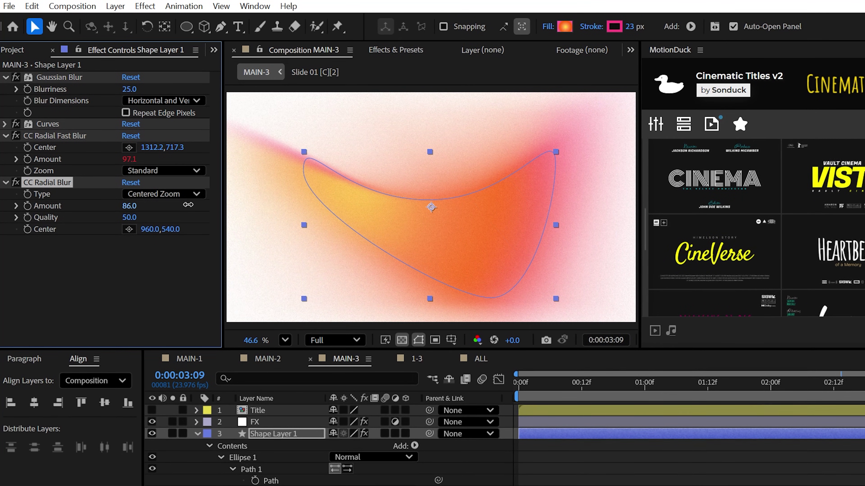
Step: Apply Radial Blur to Shape Layer 1 with type Zoom and amount 105, and shift its center toward the shape's lower right
{"action": "left_click", "coordinate": [396, 50]}
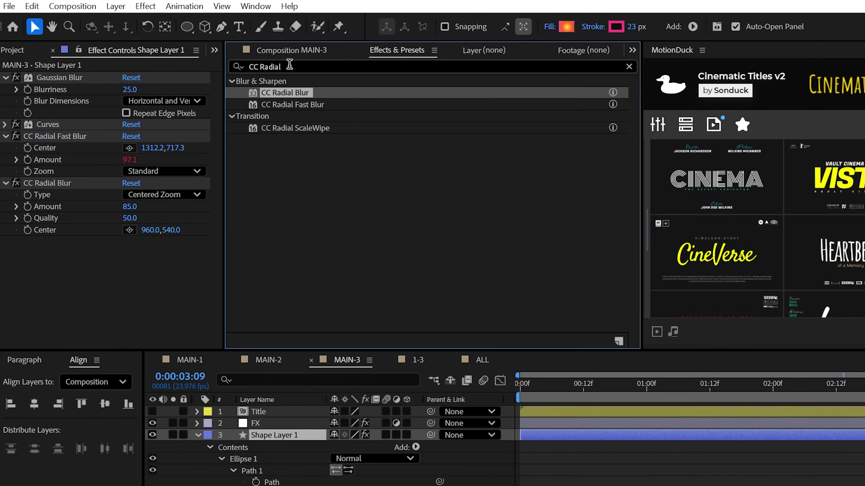
{"action": "type", "text": "Radial blur"}
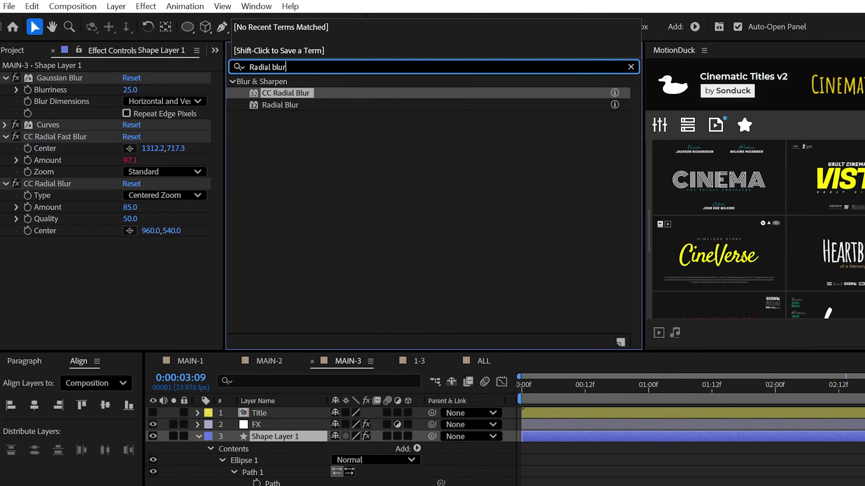
{"action": "left_click_drag", "start_coordinate": [287, 105], "coordinate": [158, 268]}
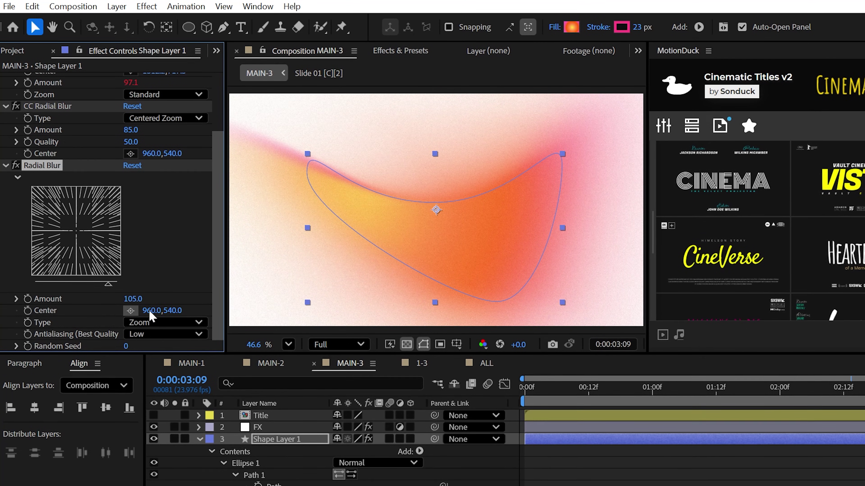
{"action": "left_click", "coordinate": [327, 454]}
{"action": "scroll", "coordinate": [160, 240], "scroll_direction": "up", "scroll_amount": 5}
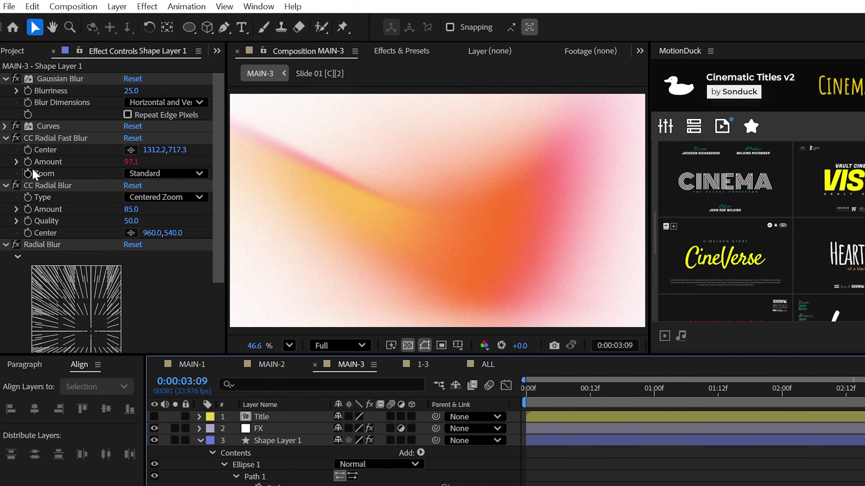
Step: Switch CC Radial Fast Blur and CC Radial Blur off and back on to compare their influence on the gradient
{"action": "left_click", "coordinate": [6, 79]}
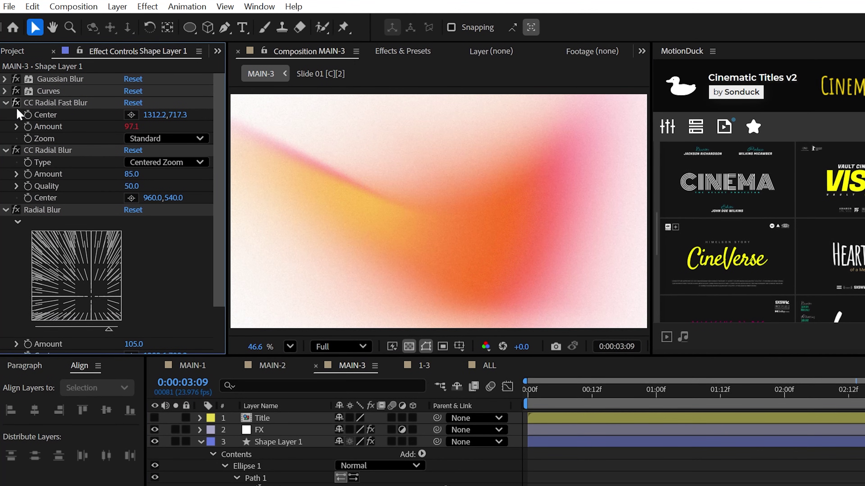
{"action": "left_click", "coordinate": [16, 103]}
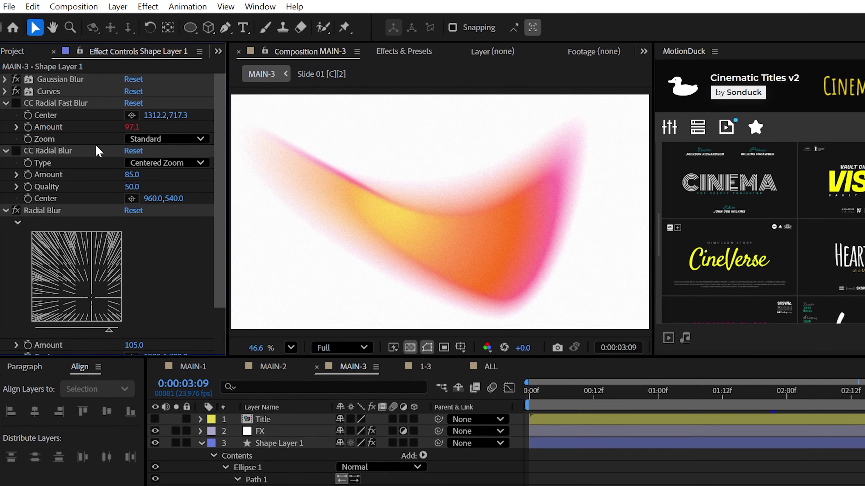
{"action": "left_click", "coordinate": [15, 150]}
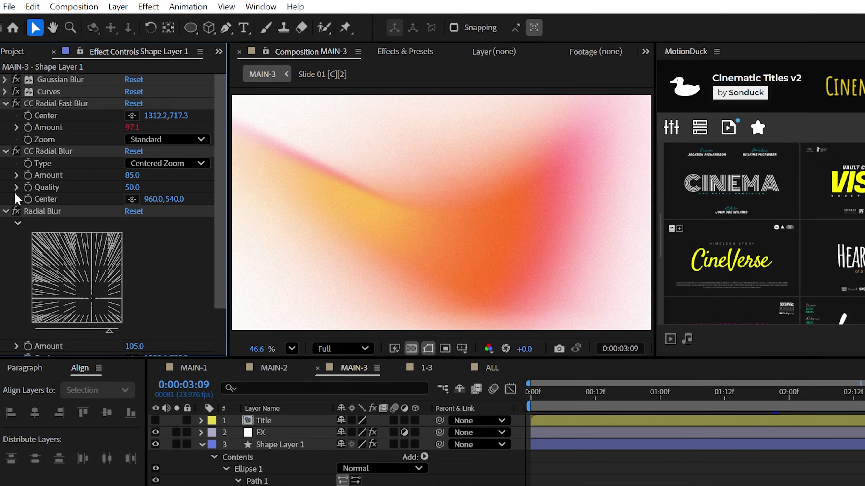
Step: Preview the gradient animation with the title and inspect the Amount property of CC Radial Fast Blur
{"action": "key", "text": "space"}
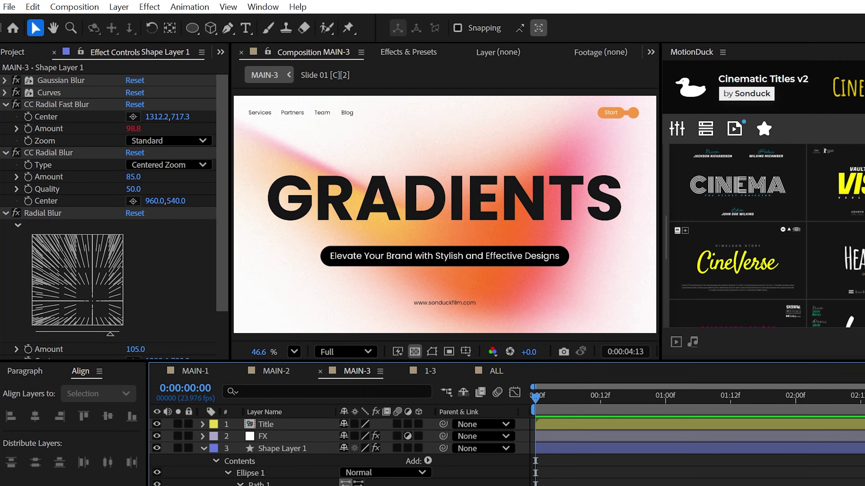
{"action": "key", "text": "space"}
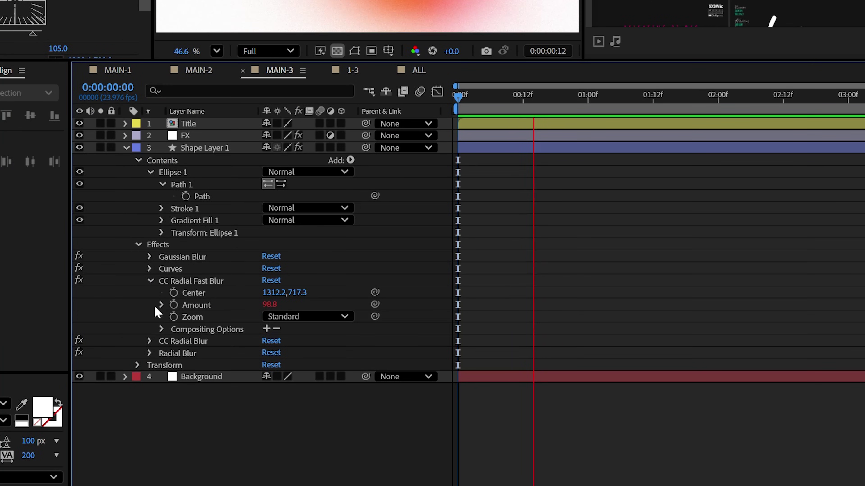
{"action": "left_click", "coordinate": [161, 305]}
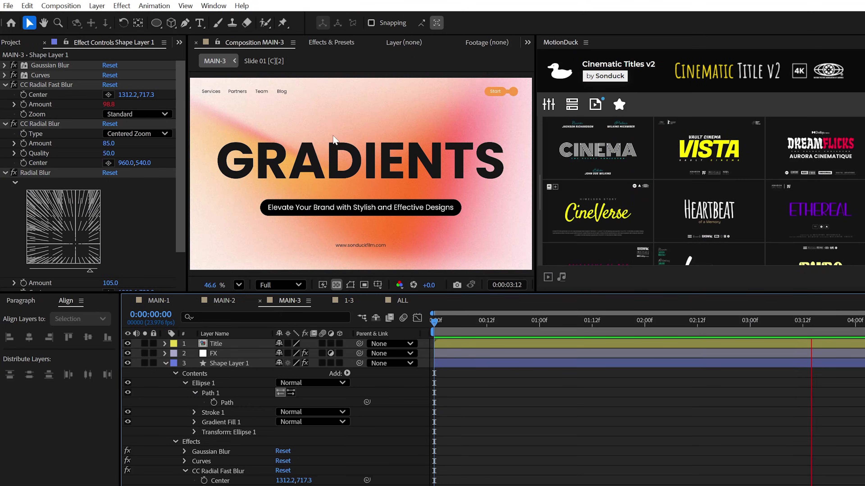
{"action": "key", "text": "space"}
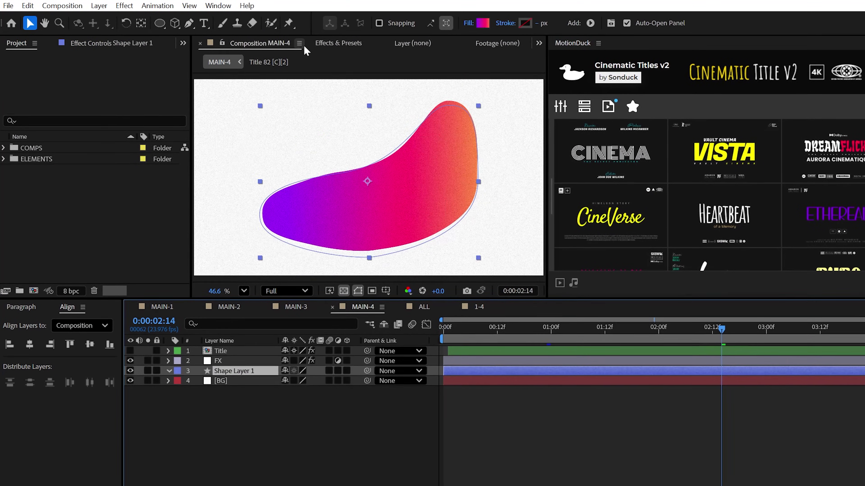
Step: In the MAIN-4 composition, apply the CC Radial Blur effect to Shape Layer 1
{"action": "left_click", "coordinate": [338, 43]}
{"action": "left_click", "coordinate": [224, 58]}
{"action": "type", "text": "CC Radi"}
{"action": "left_click_drag", "start_coordinate": [252, 88], "coordinate": [208, 372]}
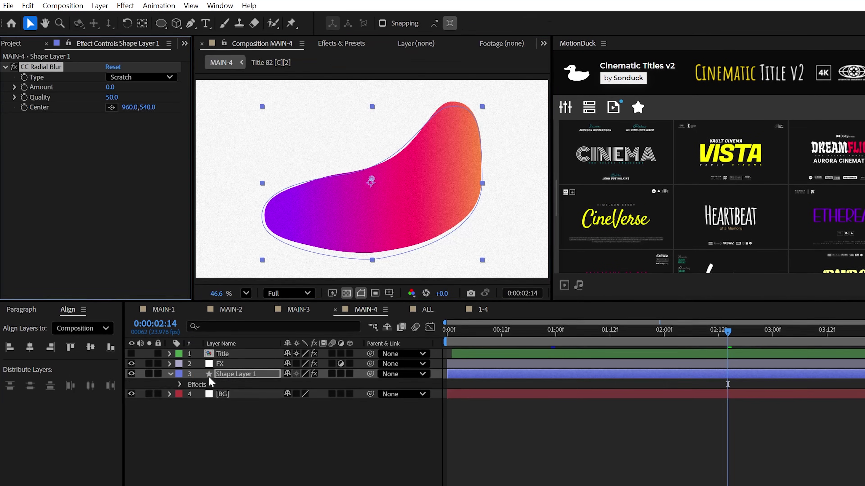
Step: Set CC Radial Blur to Centered Zoom with amount 71 and move its center to about 1378.8, 780.5 near the shape's lower-right edge
{"action": "left_click", "coordinate": [131, 78]}
{"action": "left_click", "coordinate": [151, 119]}
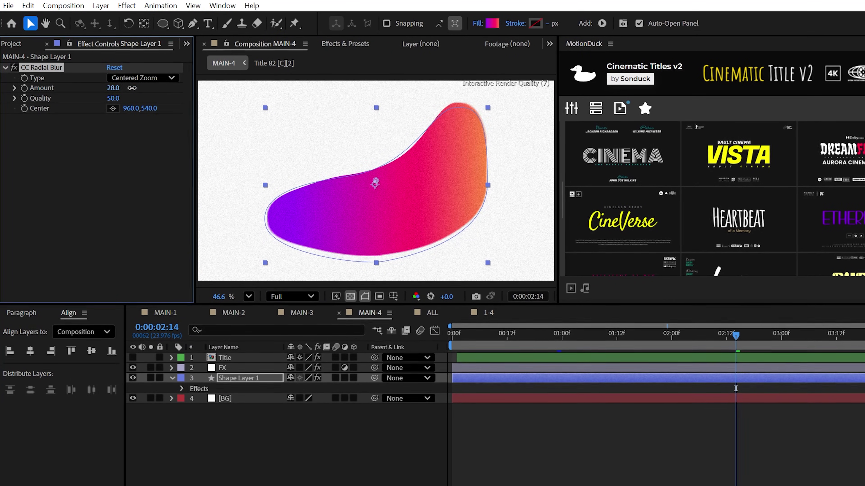
{"action": "left_click_drag", "start_coordinate": [377, 184], "coordinate": [461, 235]}
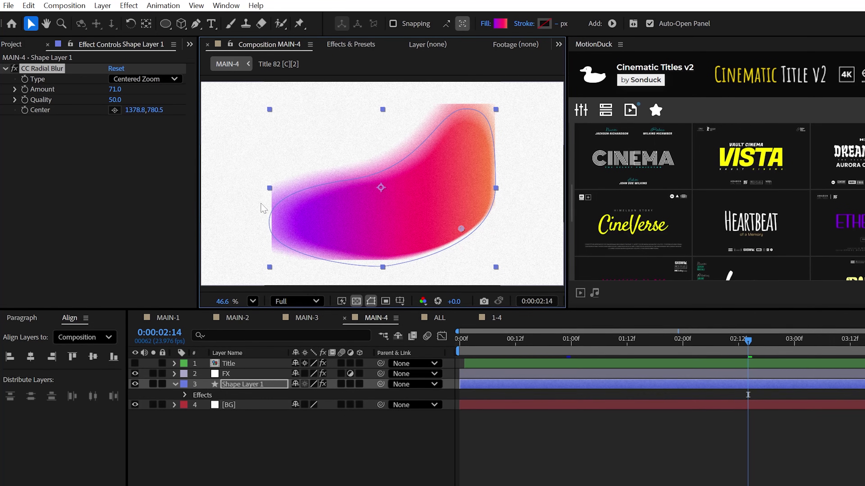
Step: Apply CC Radial Fast Blur to Shape Layer 1 above CC Radial Blur and set its amount to 0
{"action": "left_click", "coordinate": [349, 44]}
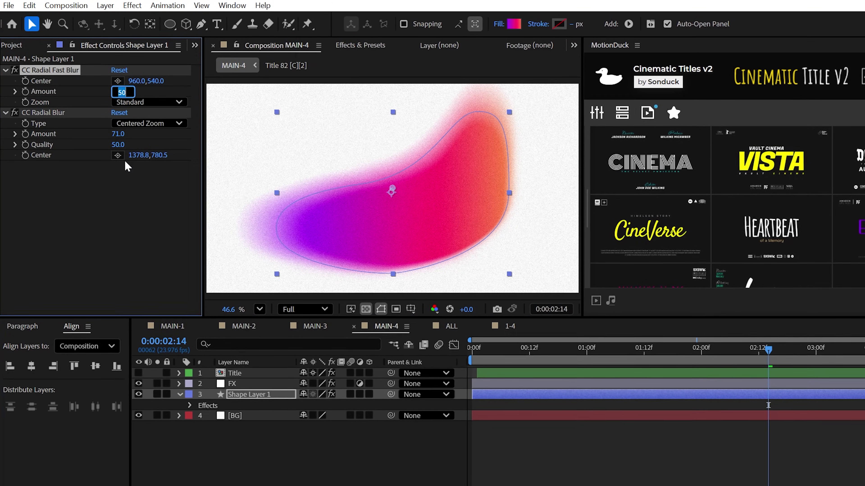
{"action": "left_click", "coordinate": [334, 476]}
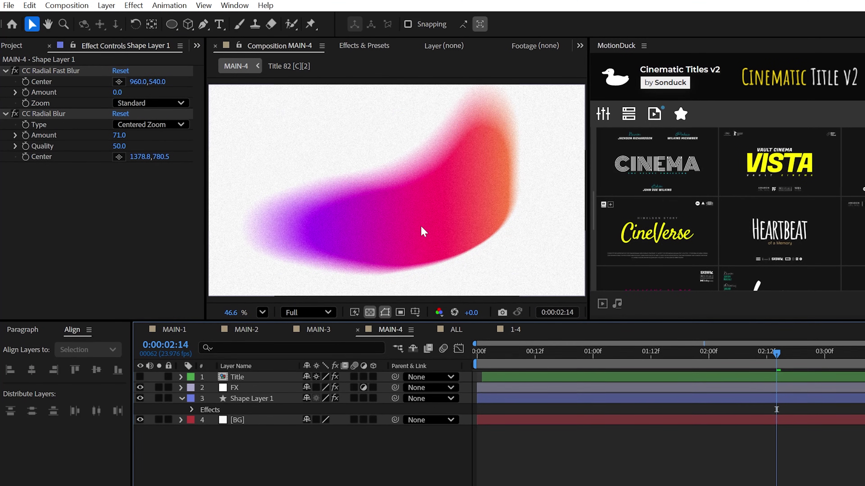
Step: Draw a five-point pen mask on Shape Layer 1 around the gradient's upper-left part, with its lower edge cutting diagonally across the shape
{"action": "left_click", "coordinate": [173, 26]}
{"action": "left_click", "coordinate": [207, 25]}
{"action": "left_click", "coordinate": [254, 406]}
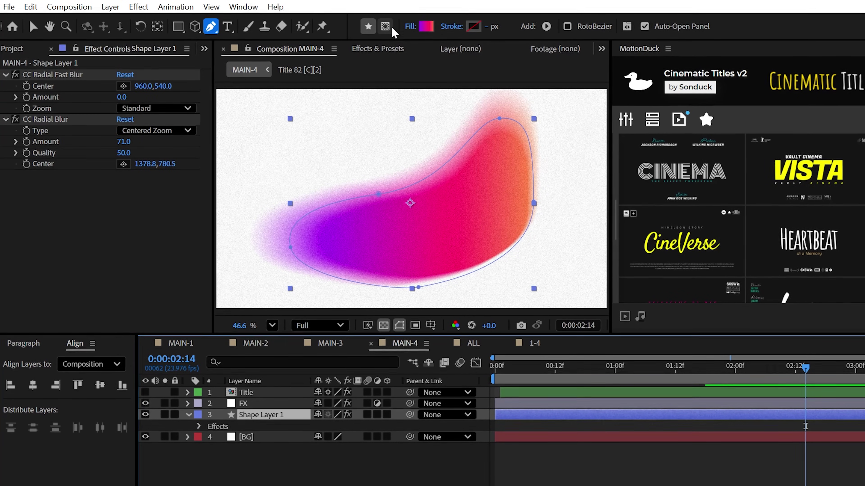
{"action": "left_click", "coordinate": [384, 25]}
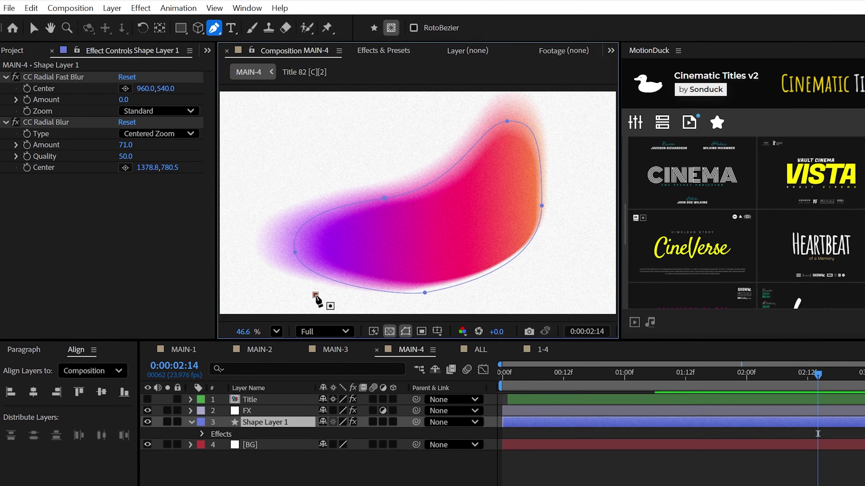
{"action": "left_click", "coordinate": [314, 294]}
{"action": "left_click", "coordinate": [570, 161]}
{"action": "scroll", "coordinate": [548, 135], "scroll_direction": "down", "scroll_amount": 1}
{"action": "left_click", "coordinate": [544, 94]}
{"action": "left_click", "coordinate": [349, 112]}
{"action": "left_click", "coordinate": [310, 210]}
{"action": "scroll", "coordinate": [524, 193], "scroll_direction": "up", "scroll_amount": 1}
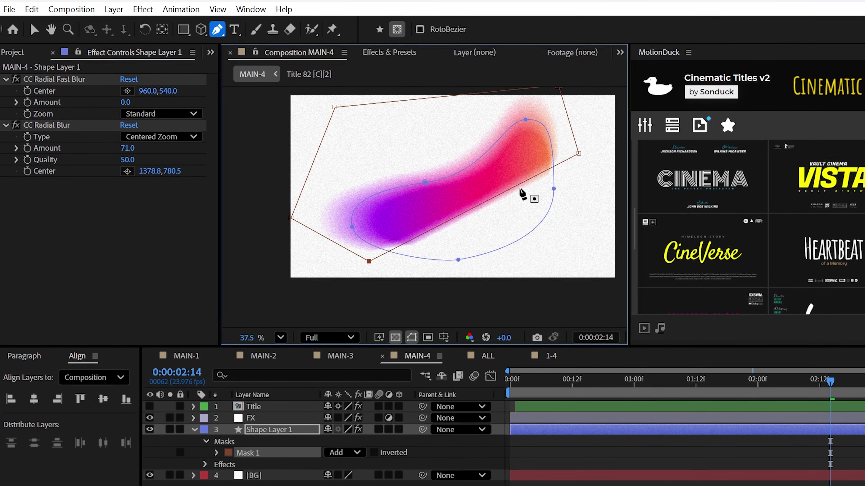
Step: Add a mask reference to Mask 1 in the Compositing Options of Shape Layer 1's CC Radial Blur
{"action": "left_click", "coordinate": [204, 462]}
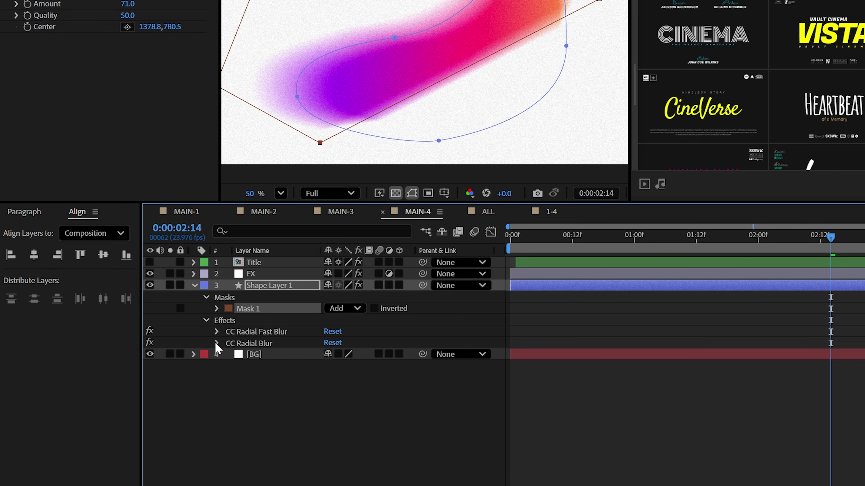
{"action": "left_click", "coordinate": [215, 343]}
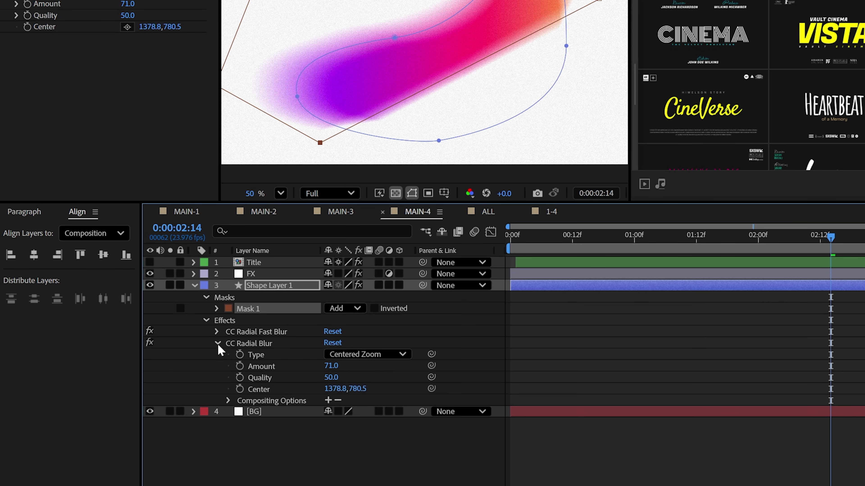
{"action": "left_click", "coordinate": [229, 401]}
{"action": "left_click", "coordinate": [328, 400]}
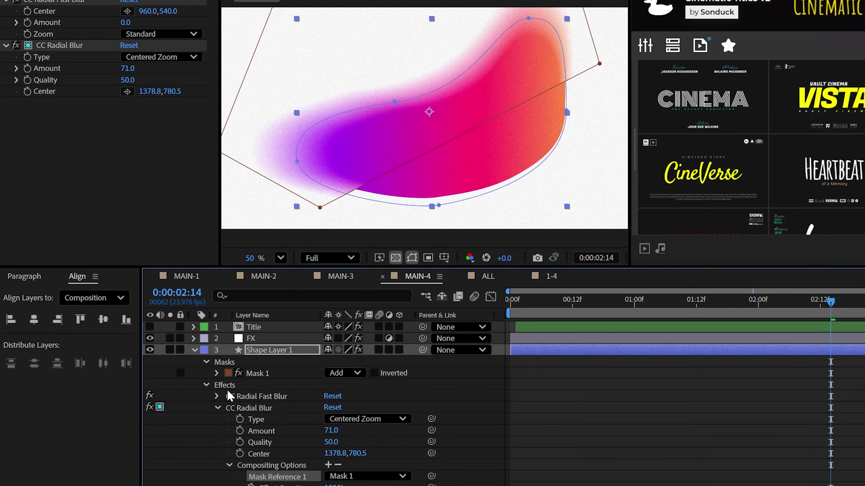
Step: Increase the feather of Mask 1 to soften the transition between blurred and sharp areas
{"action": "left_click", "coordinate": [216, 309]}
{"action": "left_click_drag", "start_coordinate": [341, 331], "coordinate": [363, 332]}
{"action": "left_click_drag", "start_coordinate": [352, 385], "coordinate": [403, 369]}
Step: Add Wiggle Paths to the contents of Shape Layer 1 and set its points to Smooth
{"action": "left_click", "coordinate": [388, 162]}
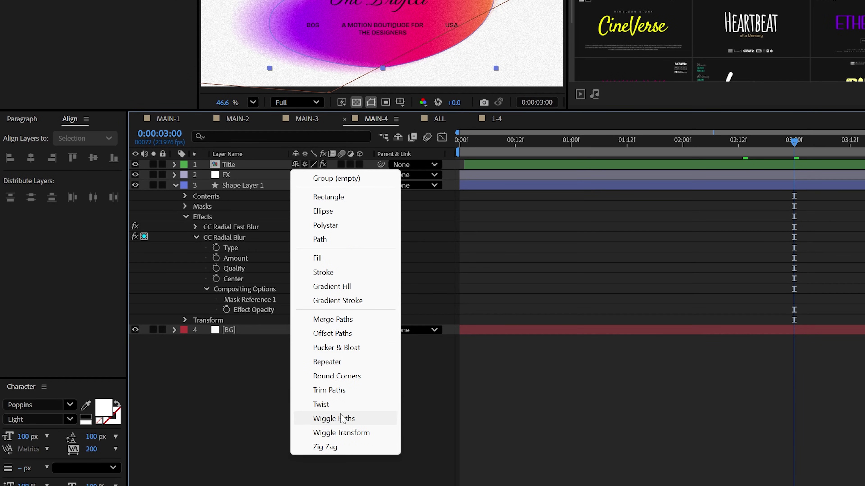
{"action": "left_click", "coordinate": [332, 420]}
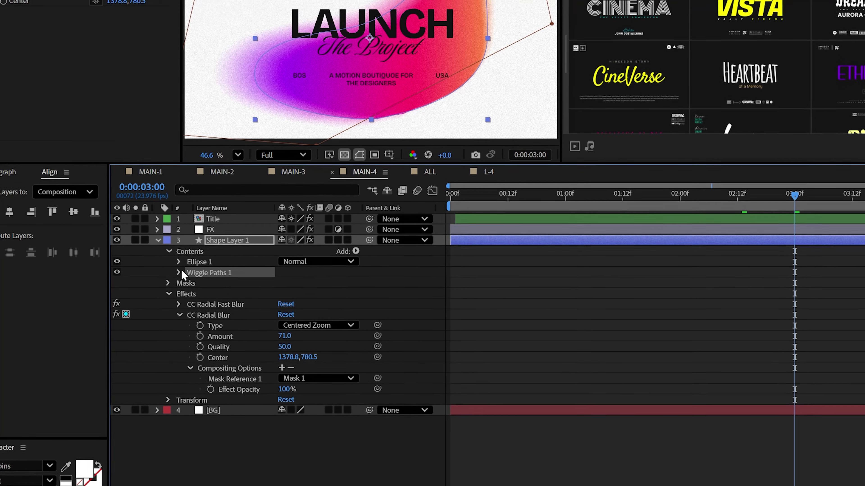
{"action": "left_click", "coordinate": [194, 218]}
{"action": "left_click", "coordinate": [289, 361]}
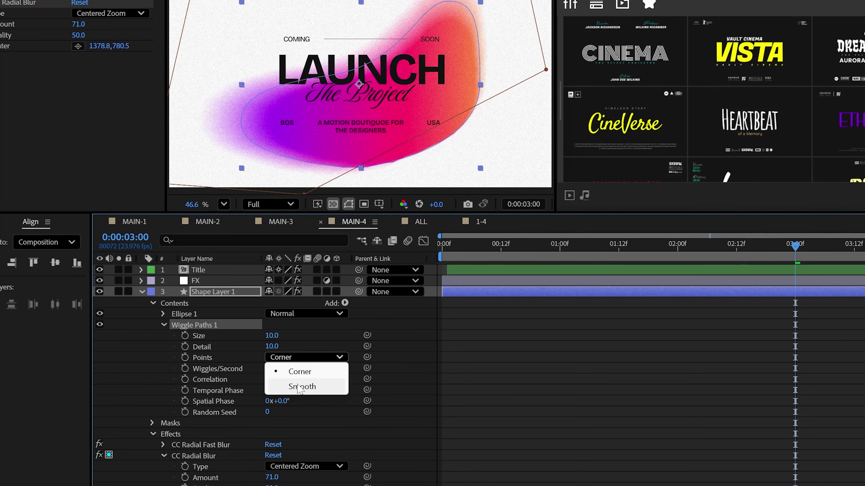
{"action": "left_click", "coordinate": [293, 385]}
Step: Set the Wiggle Paths size to 66, detail to 1 and wiggles per second to 0.5, and preview the animation
{"action": "left_click_drag", "start_coordinate": [272, 336], "coordinate": [310, 346]}
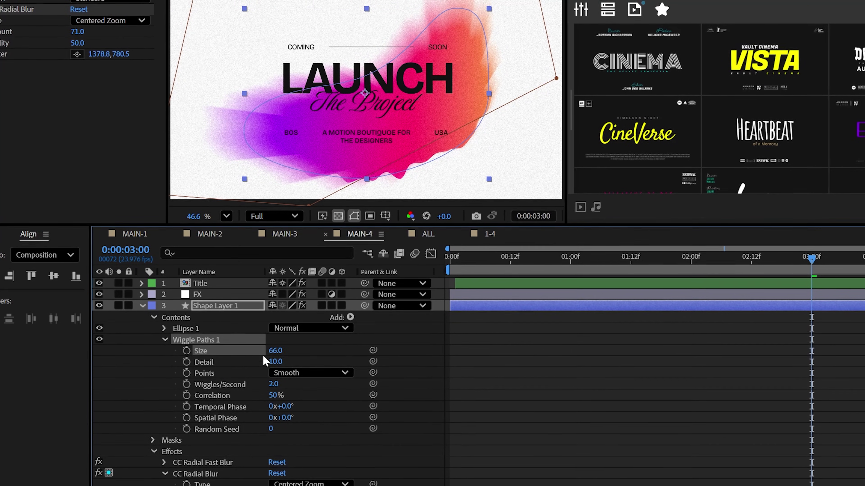
{"action": "left_click", "coordinate": [274, 358]}
{"action": "type", "text": "1"}
{"action": "left_click", "coordinate": [317, 346]}
{"action": "left_click", "coordinate": [273, 380]}
{"action": "type", "text": ".0.5"}
{"action": "key", "text": "Return"}
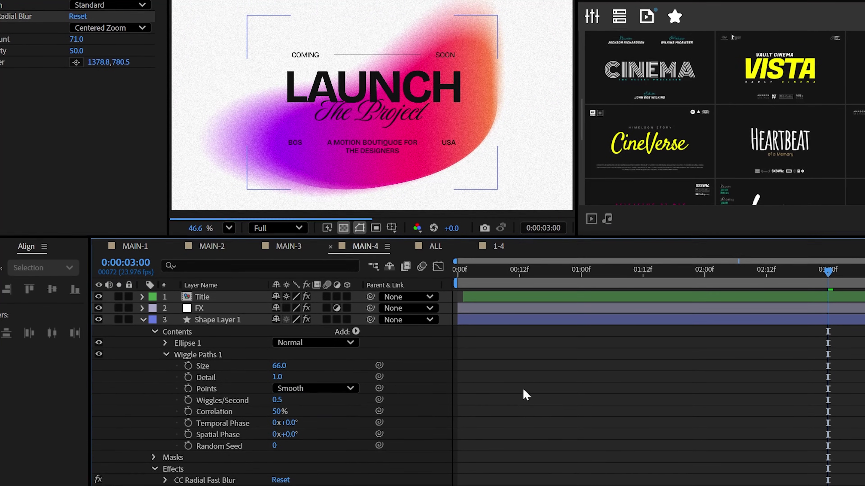
{"action": "key", "text": "space"}
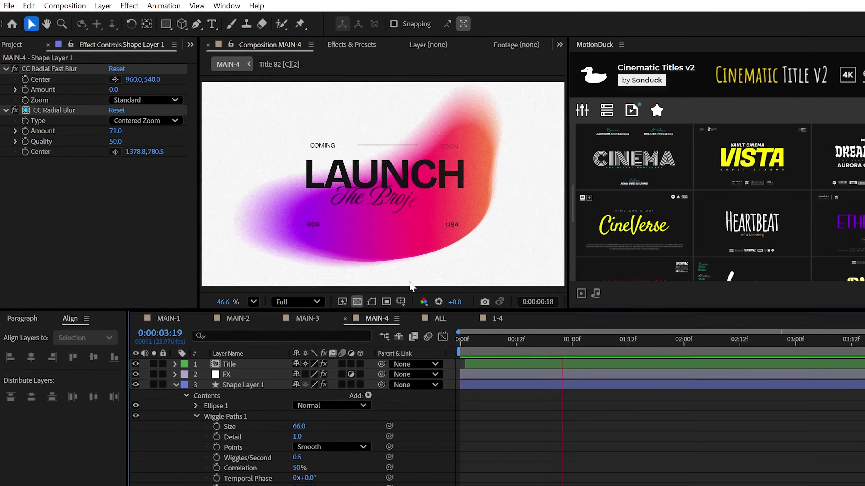
{"action": "left_click", "coordinate": [174, 382]}
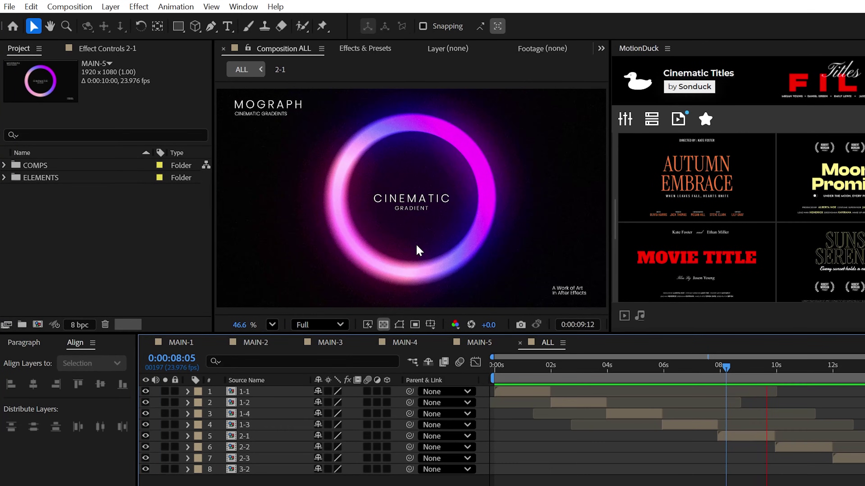
Step: In the MAIN-5 composition, apply CC Radial Blur to the ring's Shape Layer 1 and set its type to Centered Zoom
{"action": "left_click", "coordinate": [490, 349]}
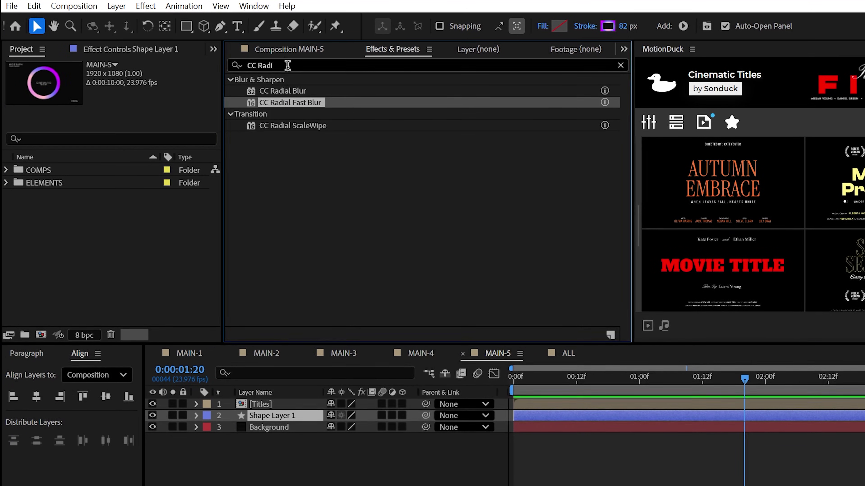
{"action": "left_click_drag", "start_coordinate": [282, 91], "coordinate": [272, 416]}
{"action": "left_click", "coordinate": [164, 88]}
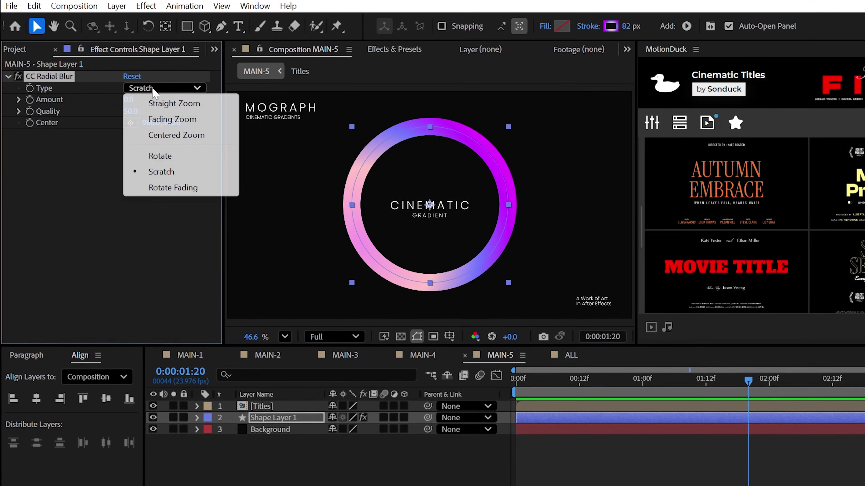
{"action": "left_click", "coordinate": [159, 137]}
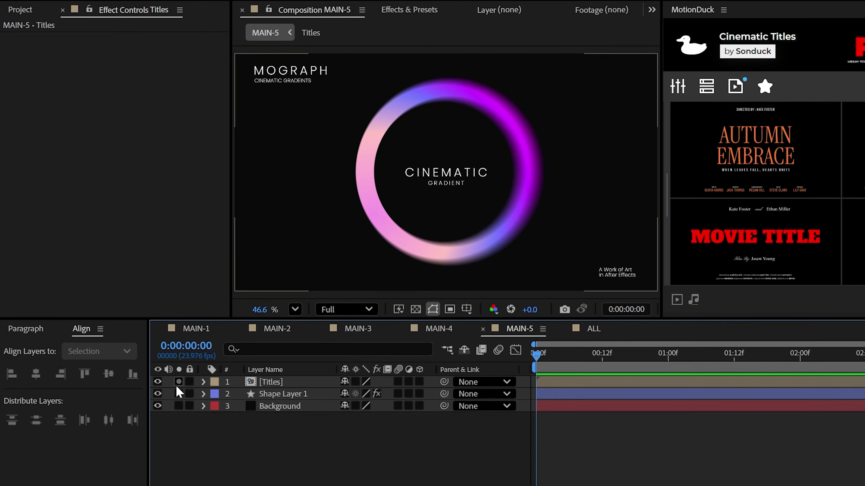
Step: Create an adjustment layer below the Titles layer and apply a Noise effect with an amount of 12%
{"action": "right_click", "coordinate": [177, 428]}
{"action": "mouse_move", "coordinate": [203, 436]}
{"action": "left_click", "coordinate": [385, 315]}
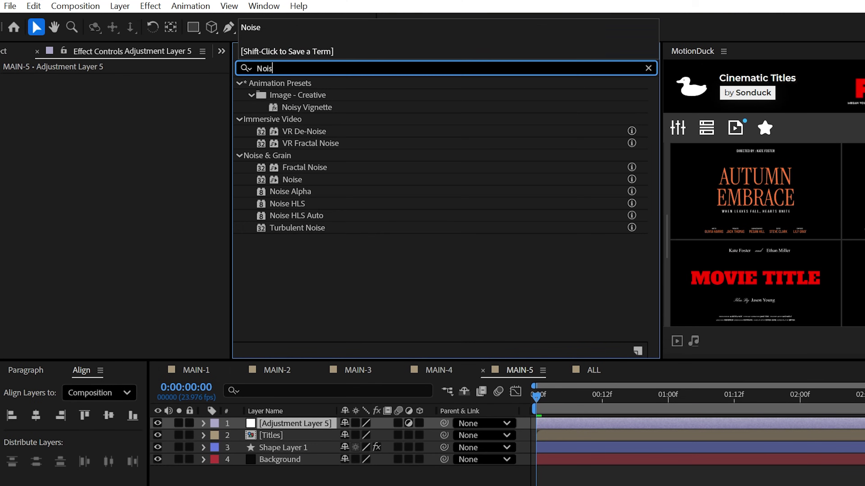
{"action": "double_click", "coordinate": [288, 197]}
{"action": "left_click", "coordinate": [137, 91]}
{"action": "type", "text": "12.0"}
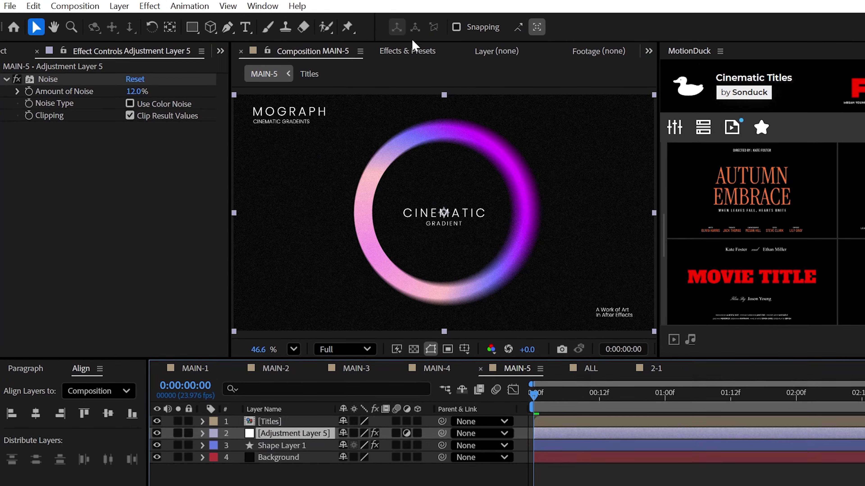
Step: Apply a Glow effect to the adjustment layer with a glow radius of 197 and a glow threshold of 78%
{"action": "left_click", "coordinate": [412, 48]}
{"action": "type", "text": "Glow"}
{"action": "double_click", "coordinate": [286, 154]}
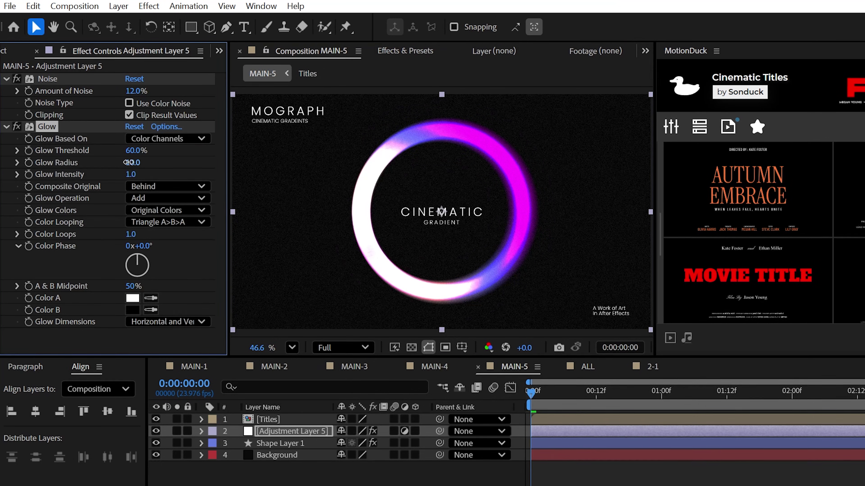
{"action": "left_click_drag", "start_coordinate": [128, 162], "coordinate": [252, 165]}
{"action": "left_click_drag", "start_coordinate": [141, 152], "coordinate": [177, 153]}
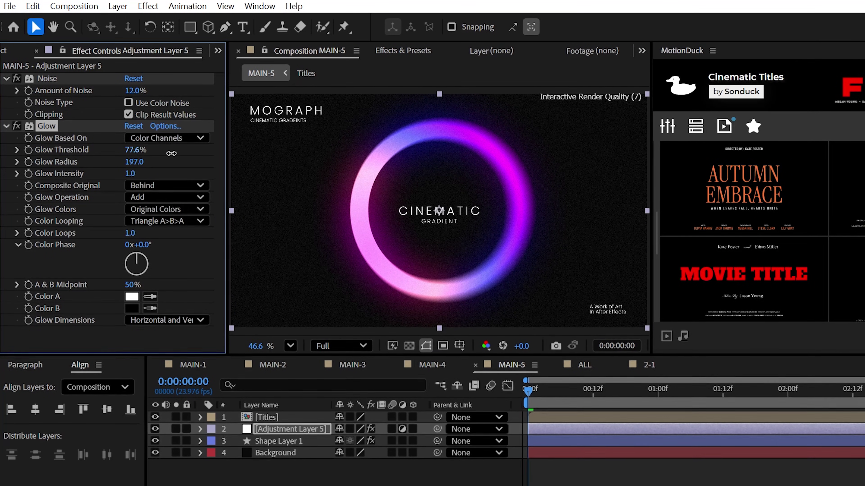
Step: Duplicate the Glow effect on the adjustment layer and set the copy's glow radius to 918
{"action": "left_click", "coordinate": [6, 79]}
{"action": "key", "text": "ctrl+d"}
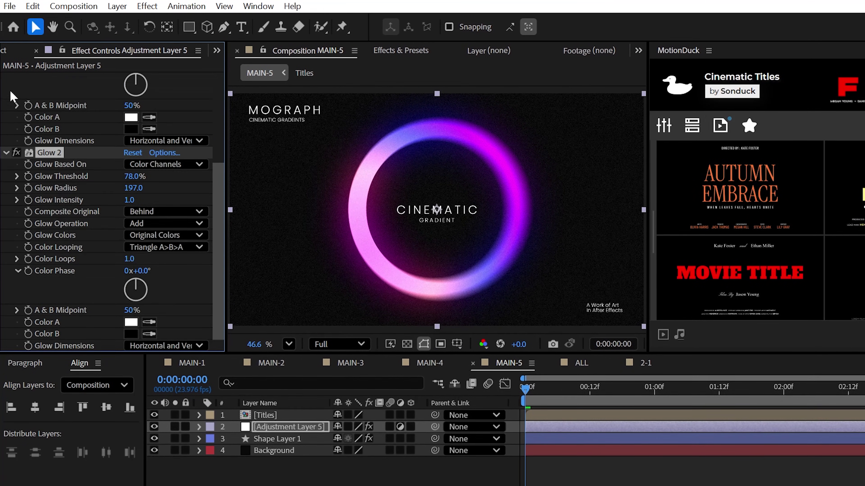
{"action": "scroll", "coordinate": [17, 96], "scroll_direction": "up", "scroll_amount": 4}
{"action": "left_click", "coordinate": [6, 76]}
{"action": "left_click_drag", "start_coordinate": [131, 140], "coordinate": [440, 145]}
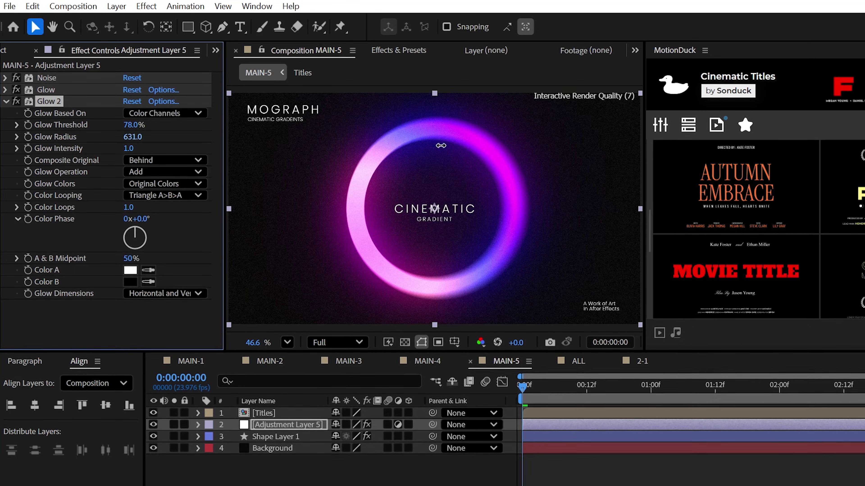
{"action": "left_click_drag", "start_coordinate": [624, 151], "coordinate": [640, 152]}
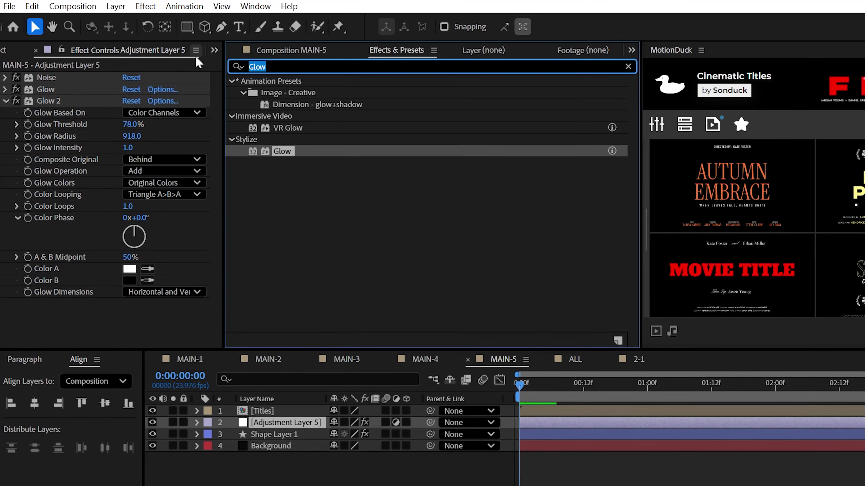
{"action": "double_click", "coordinate": [281, 92]}
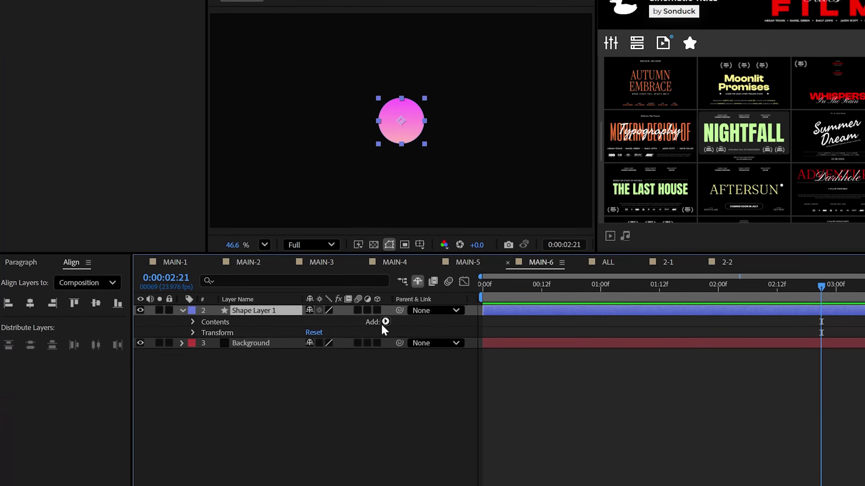
Step: In the MAIN-6 composition, add a Repeater to the circle's Shape Layer 1 and set its copies to 33
{"action": "left_click", "coordinate": [380, 396]}
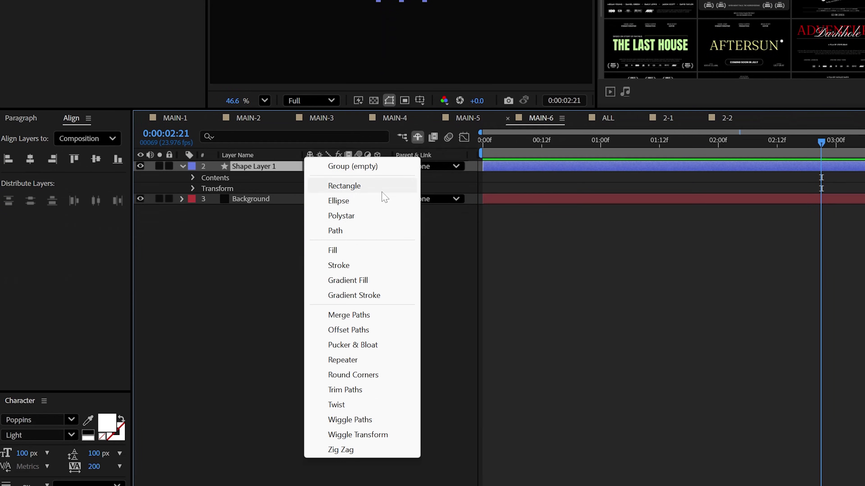
{"action": "left_click", "coordinate": [344, 361]}
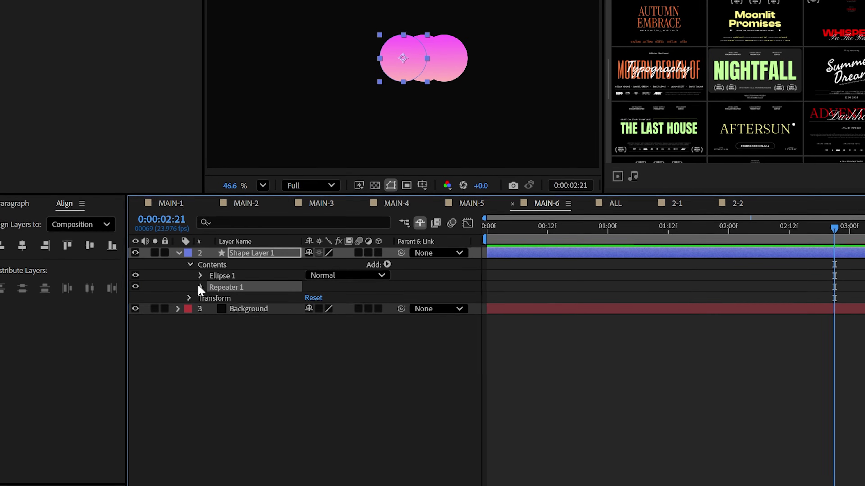
{"action": "left_click", "coordinate": [204, 200]}
{"action": "left_click_drag", "start_coordinate": [308, 211], "coordinate": [317, 214]}
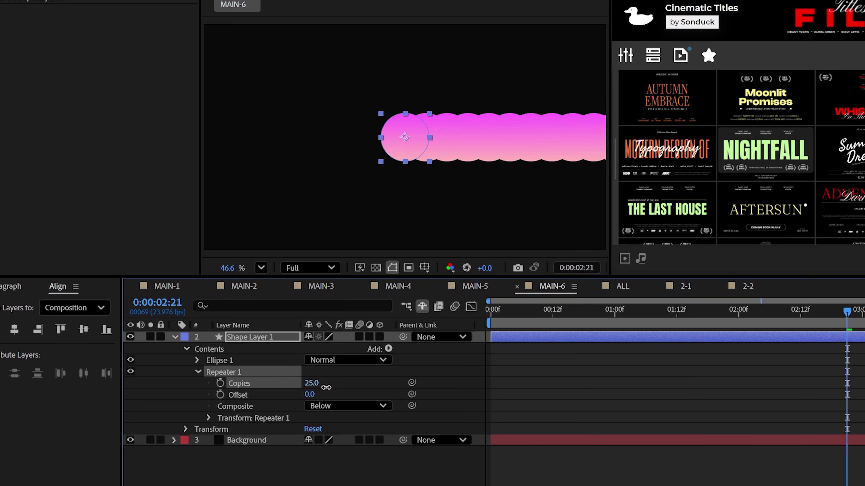
{"action": "left_click_drag", "start_coordinate": [329, 387], "coordinate": [332, 387]}
Step: Set the Repeater's transform position to 0, 0 and its scale to 97%
{"action": "left_click", "coordinate": [208, 418]}
{"action": "left_click", "coordinate": [316, 441]}
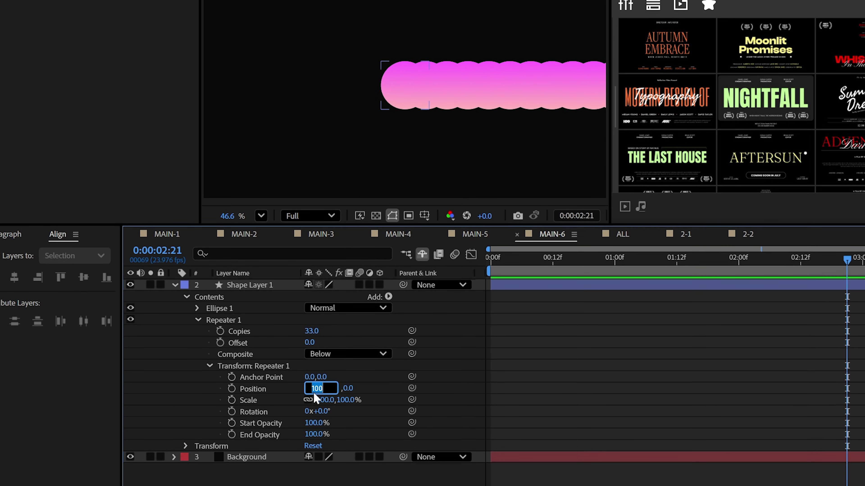
{"action": "key", "text": "Return"}
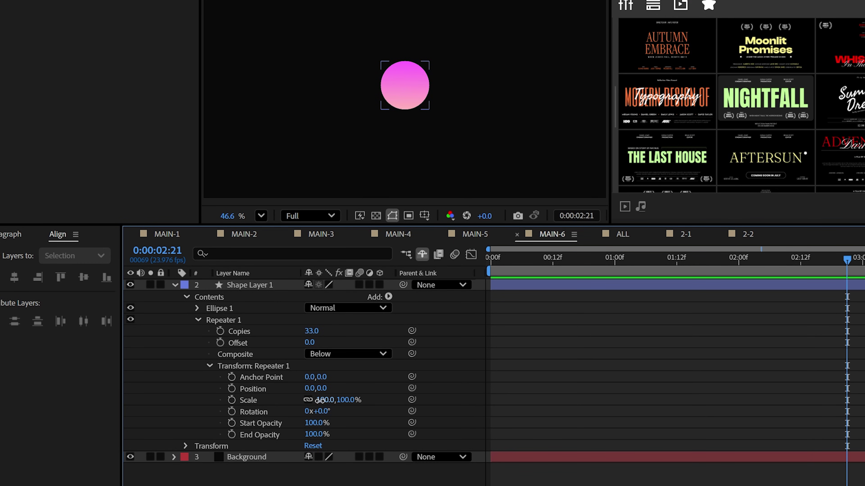
{"action": "left_click_drag", "start_coordinate": [319, 400], "coordinate": [320, 401]}
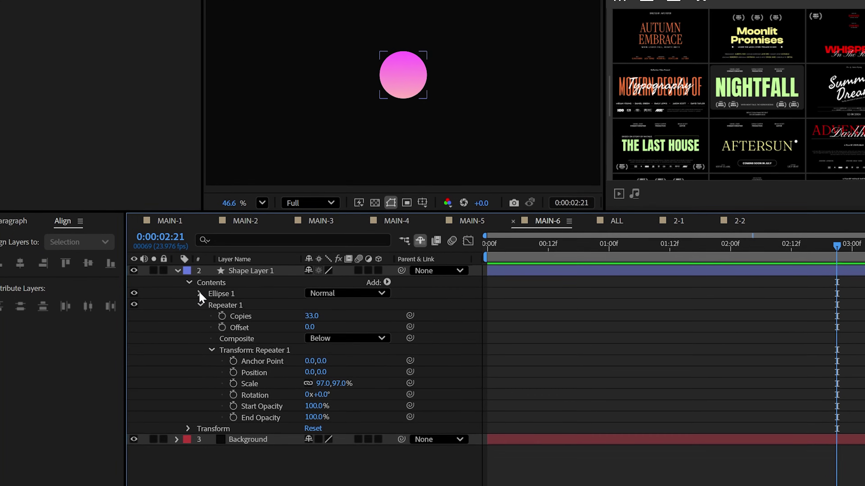
Step: Set the vertical position in Ellipse 1's transform to -357 so the repeated circles form a tapering shape
{"action": "left_click", "coordinate": [197, 308]}
{"action": "left_click", "coordinate": [207, 303]}
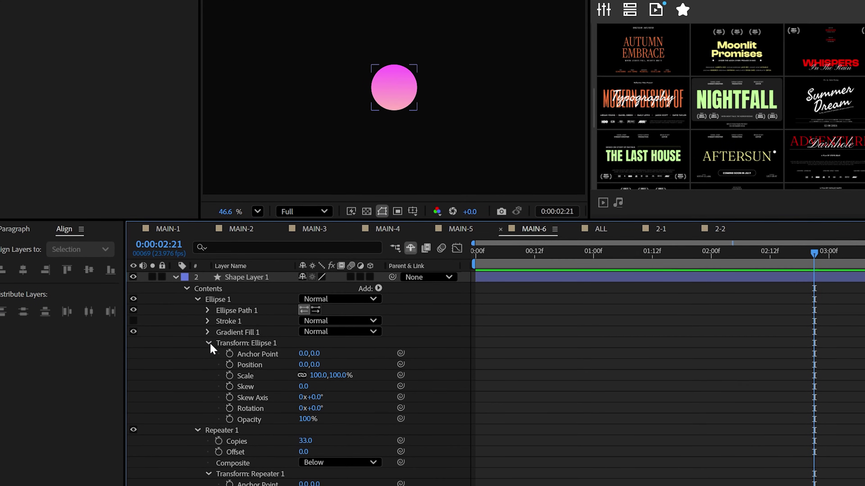
{"action": "left_click_drag", "start_coordinate": [315, 354], "coordinate": [331, 356]}
{"action": "left_click_drag", "start_coordinate": [332, 396], "coordinate": [163, 378]}
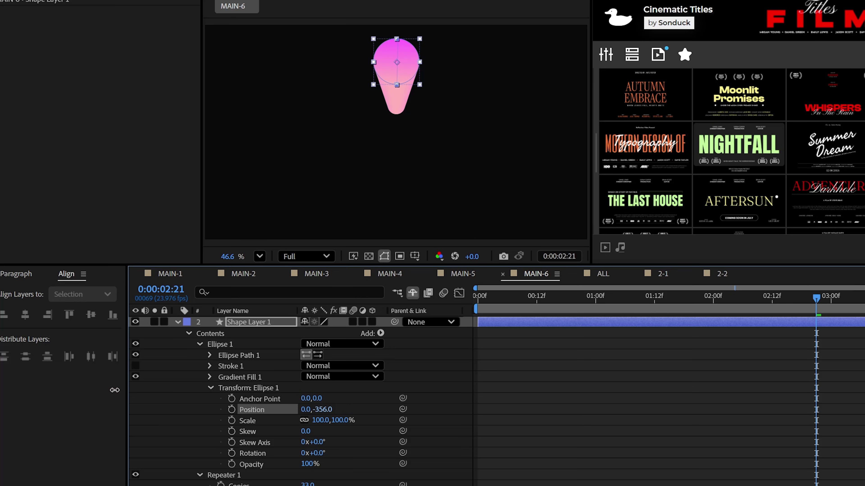
Step: Apply CC Radial Blur to Shape Layer 1 with the type set to Fading Zoom and the amount set to 28
{"action": "left_click", "coordinate": [250, 322]}
{"action": "left_click", "coordinate": [366, 16]}
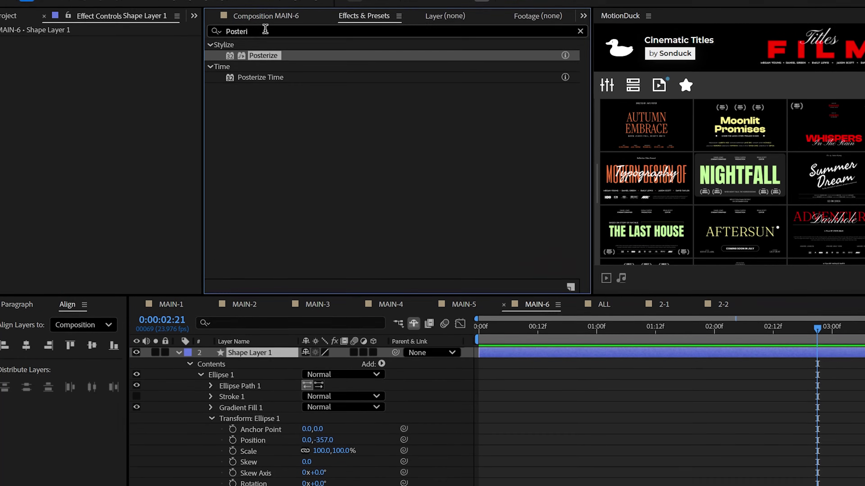
{"action": "left_click", "coordinate": [265, 31]}
{"action": "type", "text": "CC Radi"}
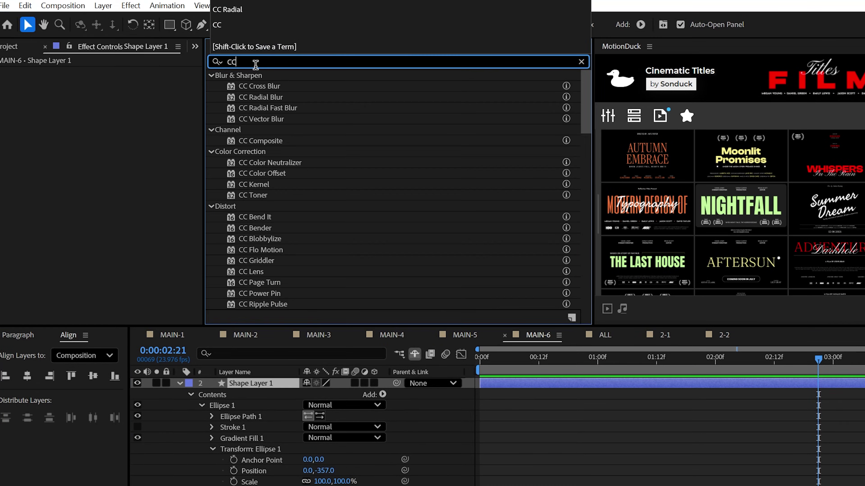
{"action": "left_click_drag", "start_coordinate": [262, 87], "coordinate": [251, 391]}
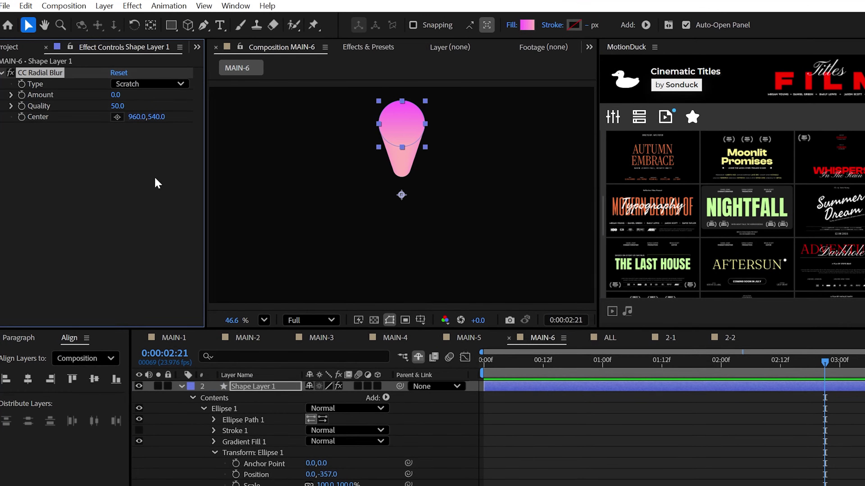
{"action": "left_click", "coordinate": [129, 84]}
{"action": "left_click", "coordinate": [147, 116]}
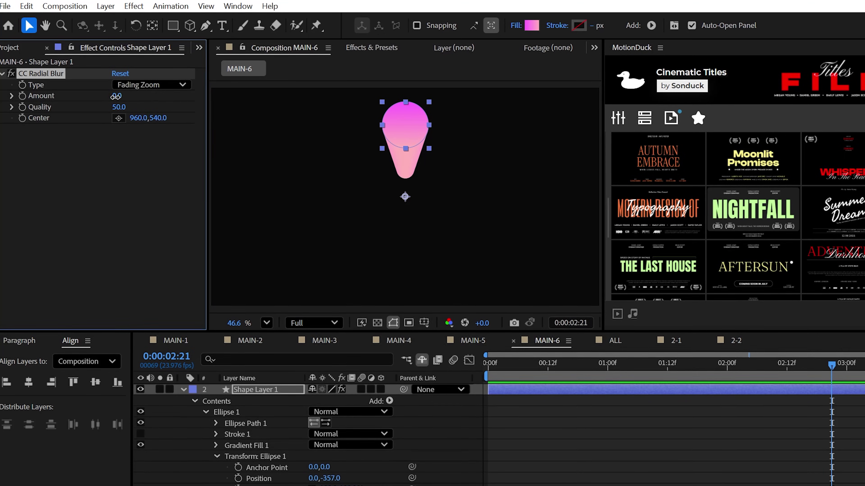
{"action": "left_click_drag", "start_coordinate": [132, 97], "coordinate": [133, 97]}
Step: Add the CC Radial Fast Blur effect to Shape Layer 1, placed above CC Radial Blur
{"action": "left_click", "coordinate": [372, 48]}
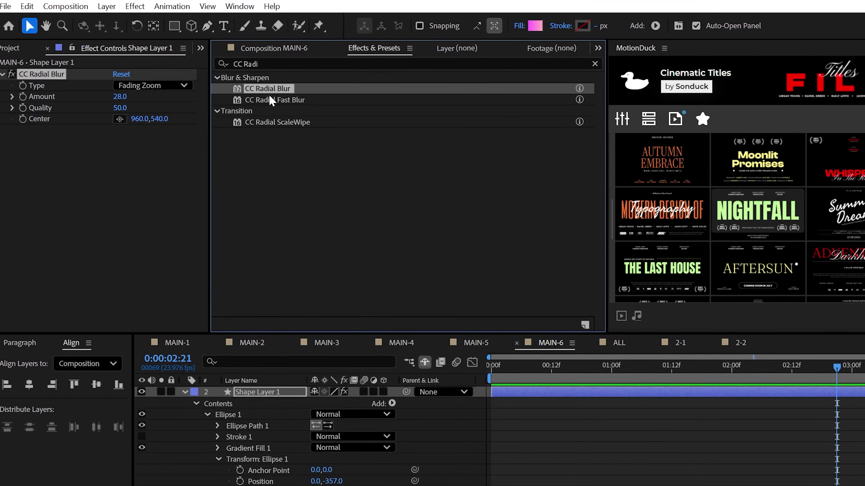
{"action": "left_click_drag", "start_coordinate": [268, 98], "coordinate": [123, 77]}
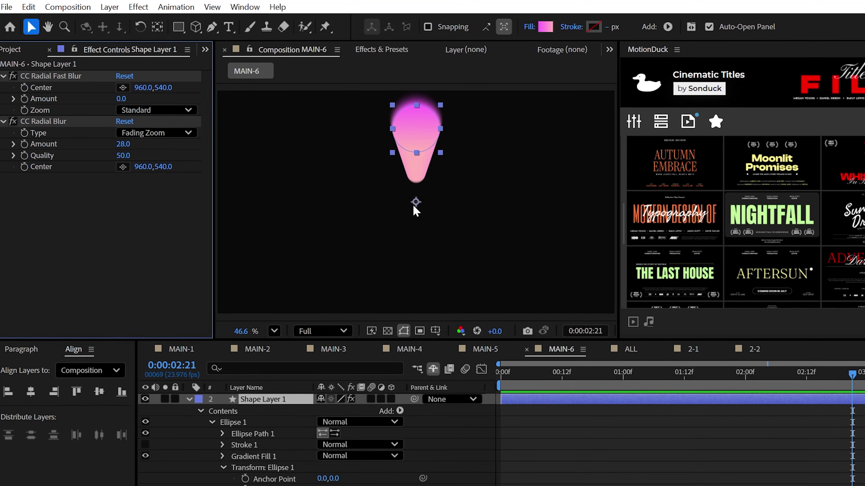
Step: Duplicate the tapering Shape Layer 1 and set the copy's rotation to 60°
{"action": "key", "text": "apostrophe"}
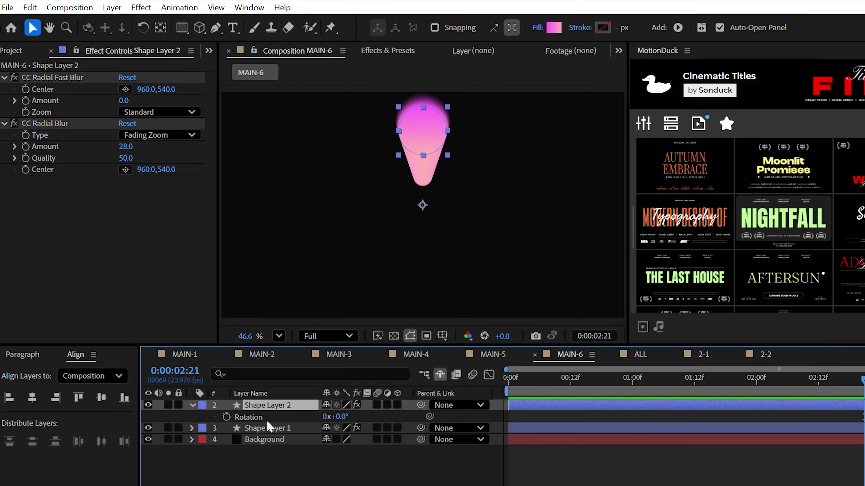
{"action": "left_click_drag", "start_coordinate": [364, 422], "coordinate": [390, 422]}
{"action": "left_click", "coordinate": [342, 417]}
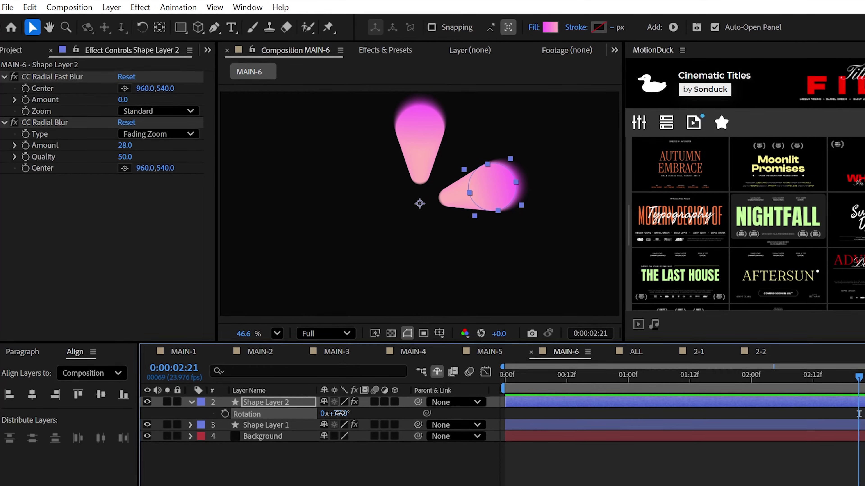
{"action": "type", "text": "60"}
{"action": "left_click", "coordinate": [307, 463]}
Step: Add two more duplicates of the petal layer, rotated to 120° and 180°
{"action": "left_click", "coordinate": [335, 407]}
{"action": "type", "text": "120"}
{"action": "left_click", "coordinate": [259, 398]}
{"action": "key", "text": "ctrl+d"}
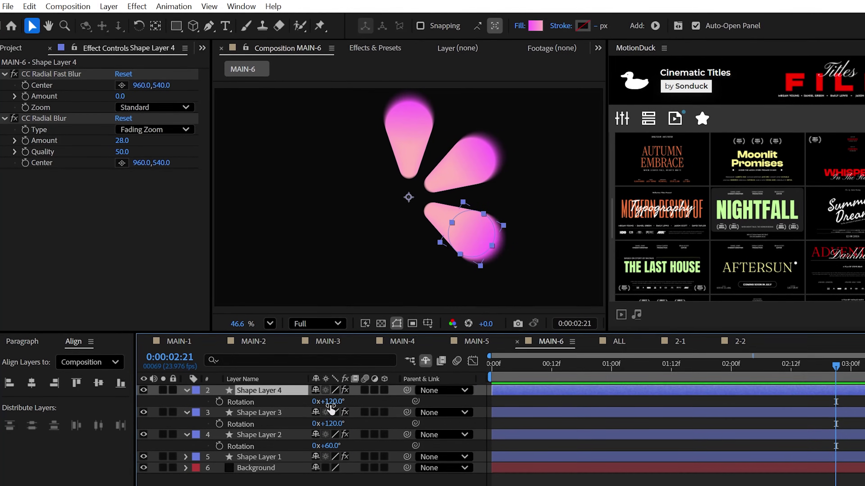
{"action": "left_click", "coordinate": [332, 408]}
{"action": "type", "text": "180"}
Step: Complete the six-petal flower with two further duplicates rotated to 240° and 300°, and collapse the layer properties
{"action": "left_click", "coordinate": [253, 398]}
{"action": "key", "text": "ctrl+d"}
{"action": "left_click", "coordinate": [330, 396]}
{"action": "type", "text": "240"}
{"action": "left_click", "coordinate": [254, 385]}
{"action": "key", "text": "ctrl+d"}
{"action": "left_click", "coordinate": [329, 395]}
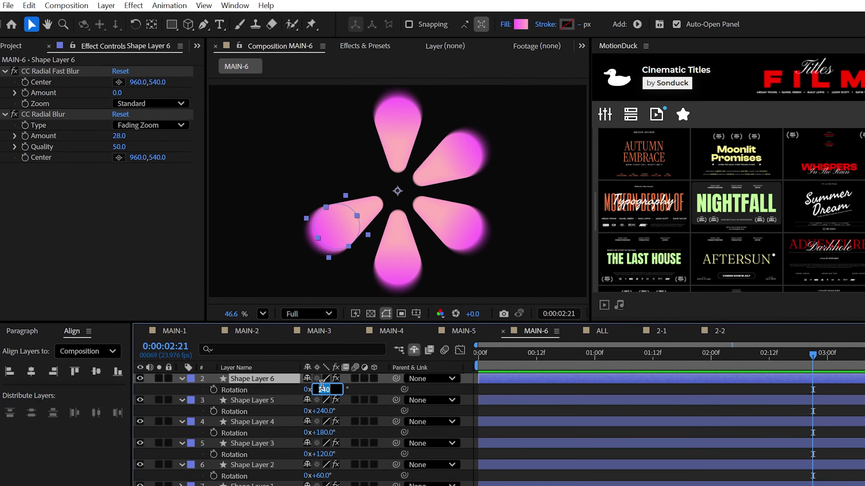
{"action": "type", "text": "300"}
{"action": "left_click", "coordinate": [290, 396]}
{"action": "key", "text": "u"}
Step: Create an adjustment layer above the petals and enable its Noise effect with the amount set to 25%
{"action": "right_click", "coordinate": [159, 447]}
{"action": "mouse_move", "coordinate": [189, 457]}
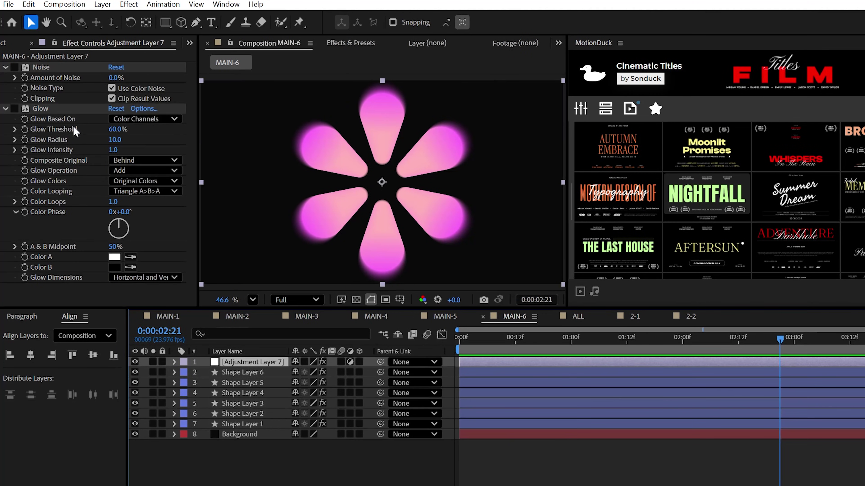
{"action": "left_click", "coordinate": [14, 67]}
{"action": "left_click", "coordinate": [114, 78]}
{"action": "type", "text": "25"}
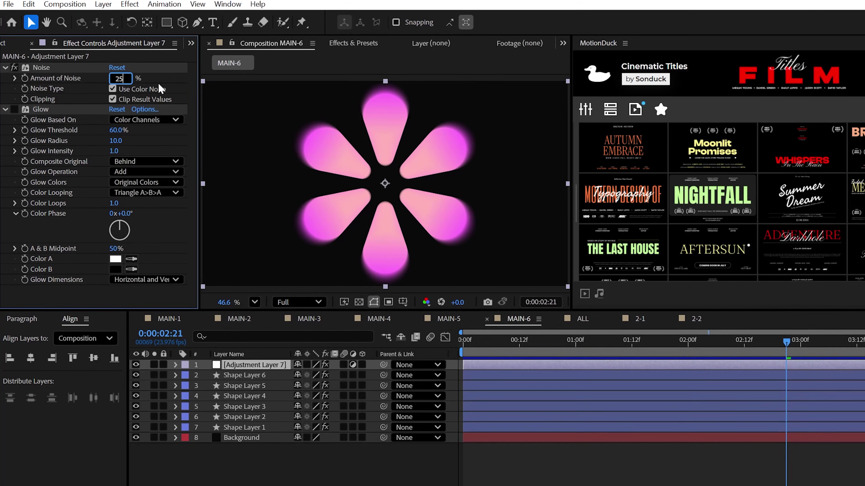
{"action": "left_click", "coordinate": [160, 81]}
Step: Enable Glow on the adjustment layer with a glow radius of 216 and a glow threshold of 77.6%
{"action": "left_click", "coordinate": [14, 109]}
{"action": "left_click_drag", "start_coordinate": [119, 141], "coordinate": [267, 148]}
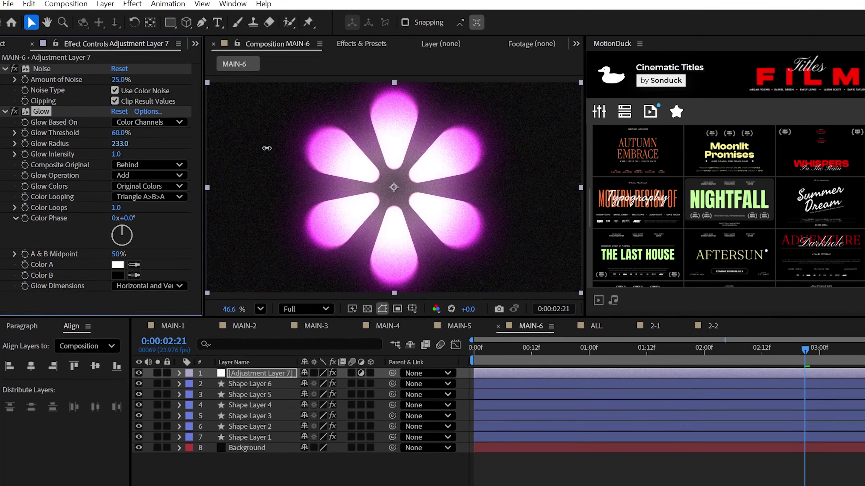
{"action": "left_click_drag", "start_coordinate": [119, 134], "coordinate": [144, 136]}
Step: Add the expression wiggle(.5,100) to the adjustment layer's Glow Radius
{"action": "left_click", "coordinate": [25, 146], "text": "alt"}
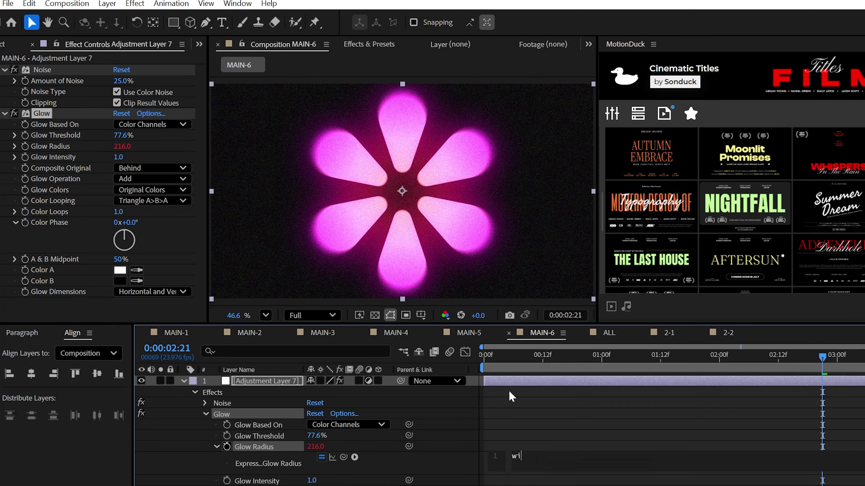
{"action": "type", "text": "wiggle"}
{"action": "type", "text": "(.5,100"}
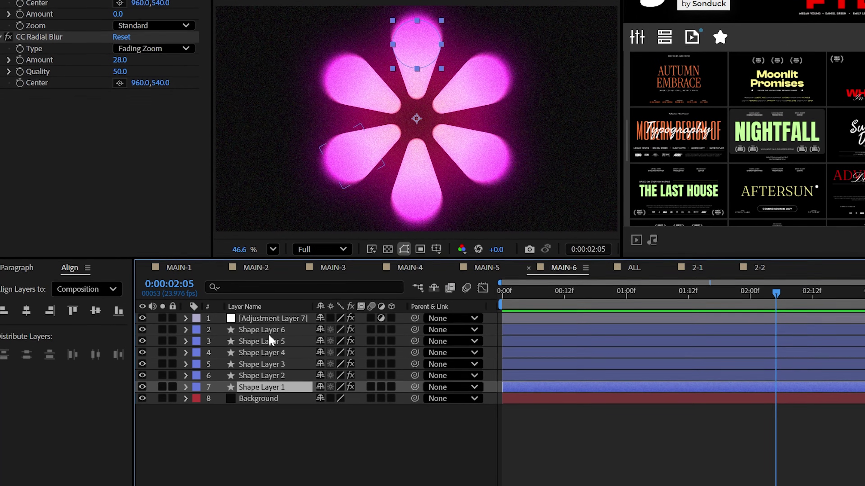
Step: Parent Shape Layers 1 to 5 to Shape Layer 6 and keyframe its rotation from 300° at 0:00:00:00 to 1x+113° at 0:00:04:04
{"action": "left_click", "coordinate": [276, 372], "text": "shift"}
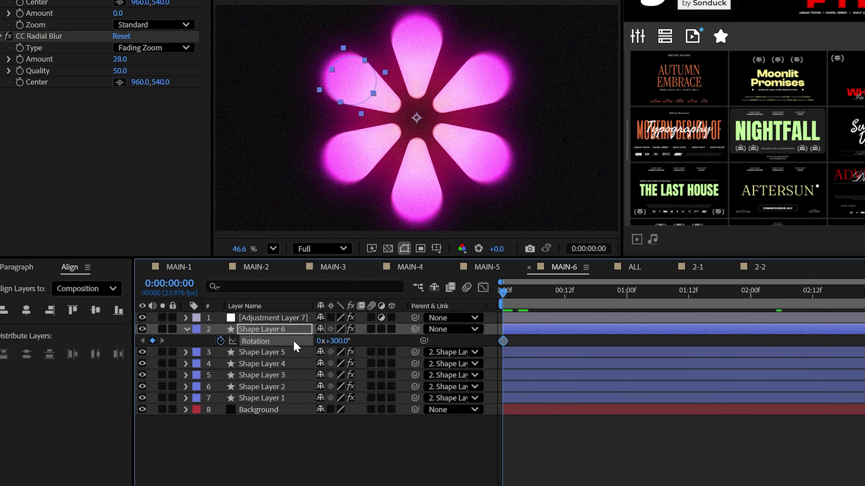
{"action": "left_click_drag", "start_coordinate": [333, 341], "coordinate": [363, 344]}
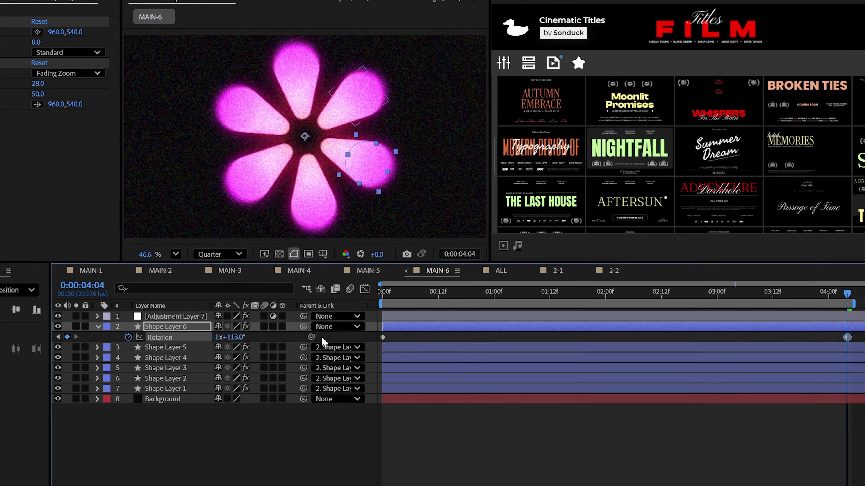
Step: Enable motion blur for the six petal shape layers
{"action": "left_click", "coordinate": [257, 359]}
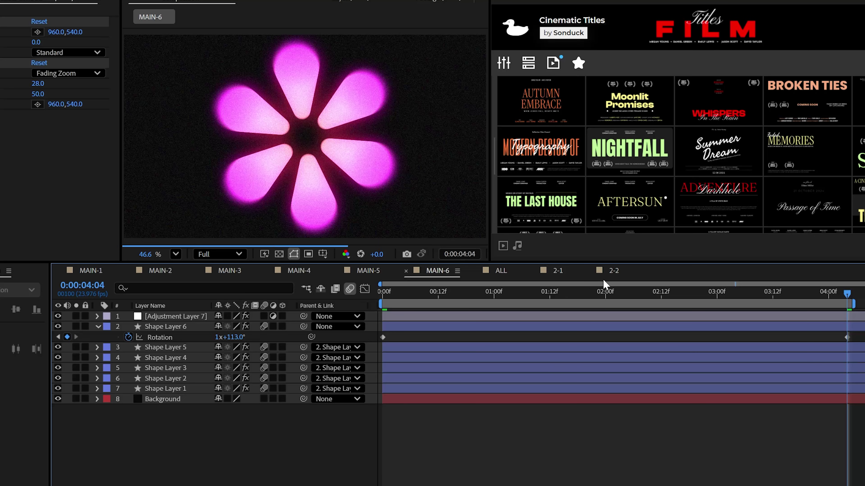